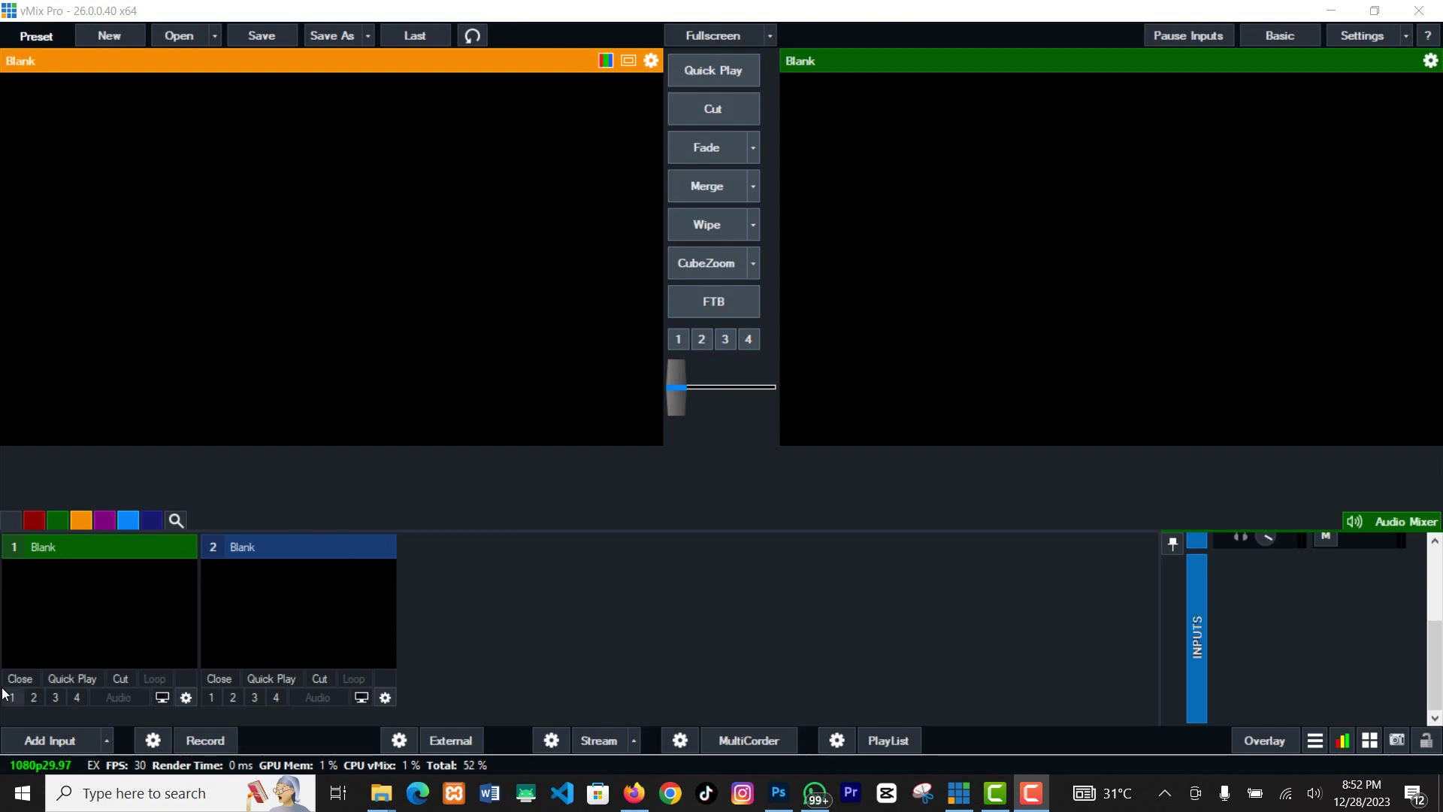
Load the Happy New Year countdown video from the recent list as input 1
{"action": "left_click", "coordinate": [44, 739]}
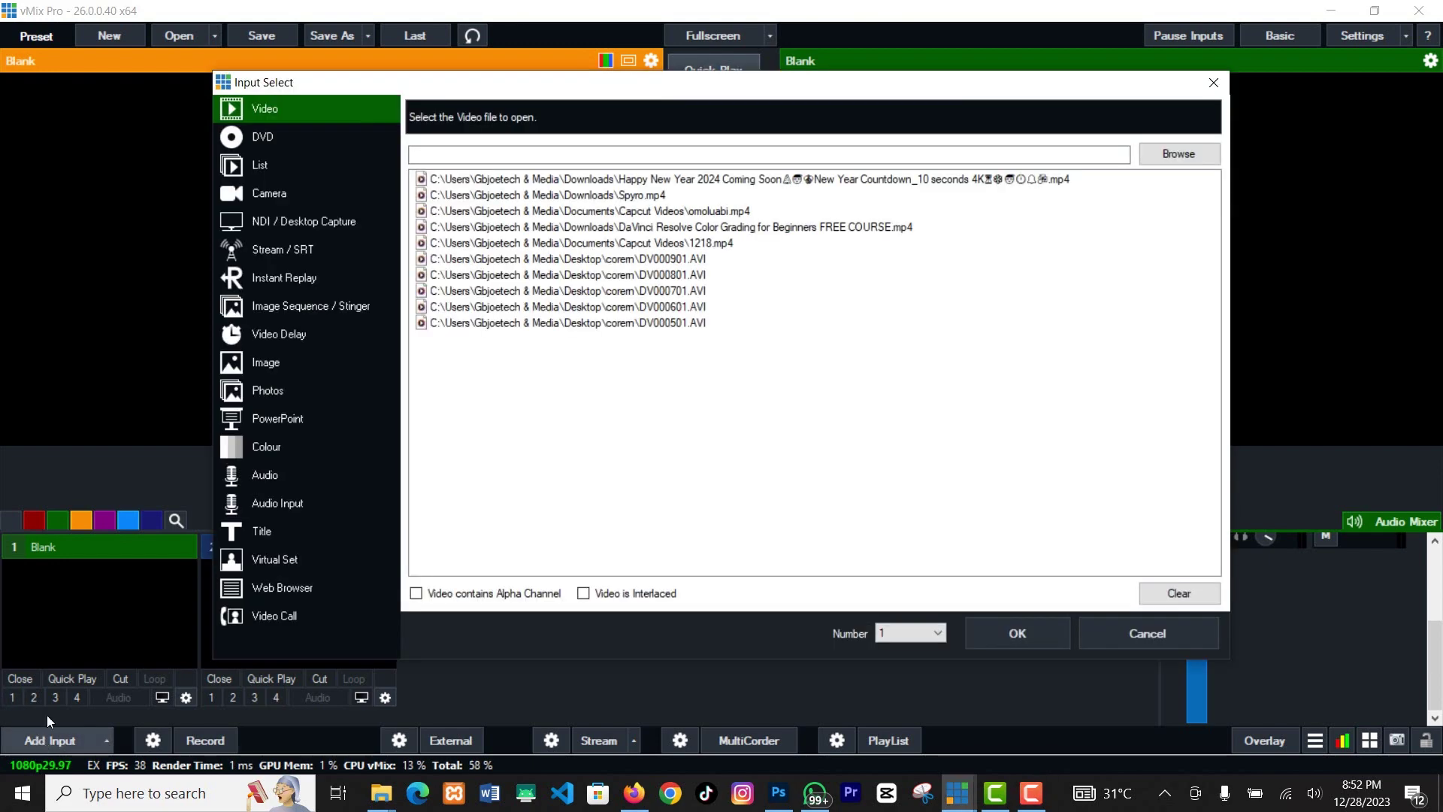
{"action": "left_click", "coordinate": [855, 180]}
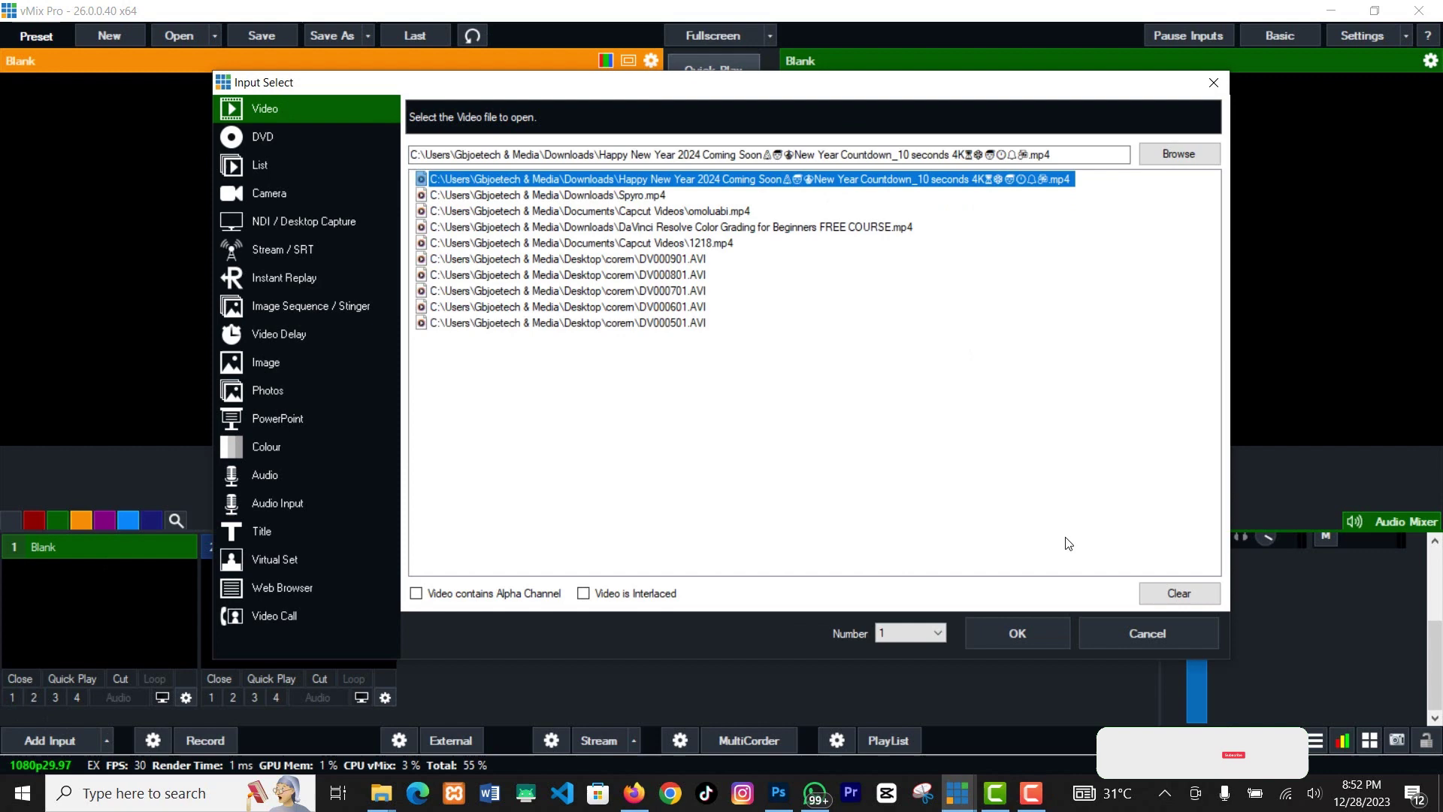
{"action": "left_click", "coordinate": [1017, 632]}
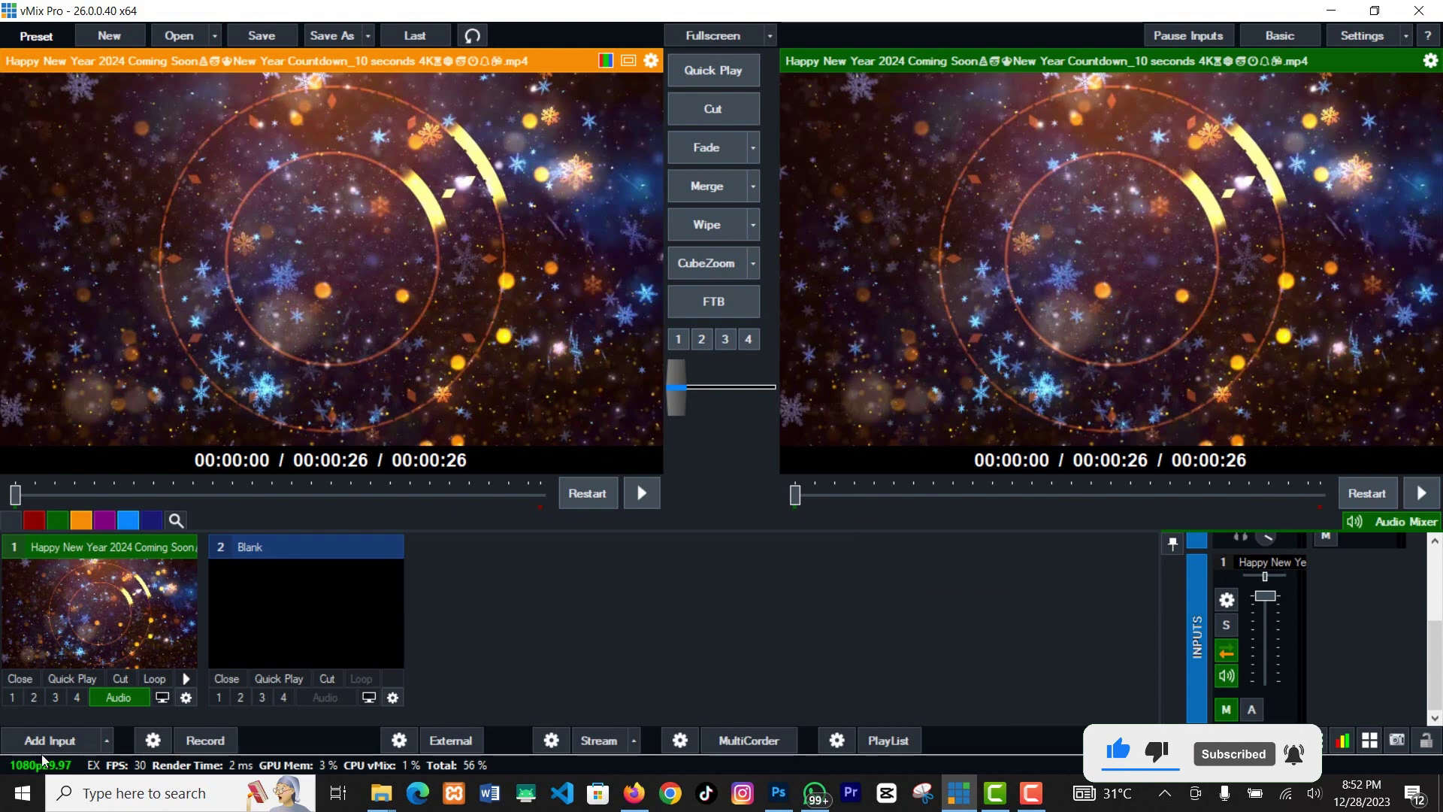
Add 'TSW logo png.png' as input 2 via Image Sequence / Stinger and fade it to output
{"action": "left_click", "coordinate": [60, 744]}
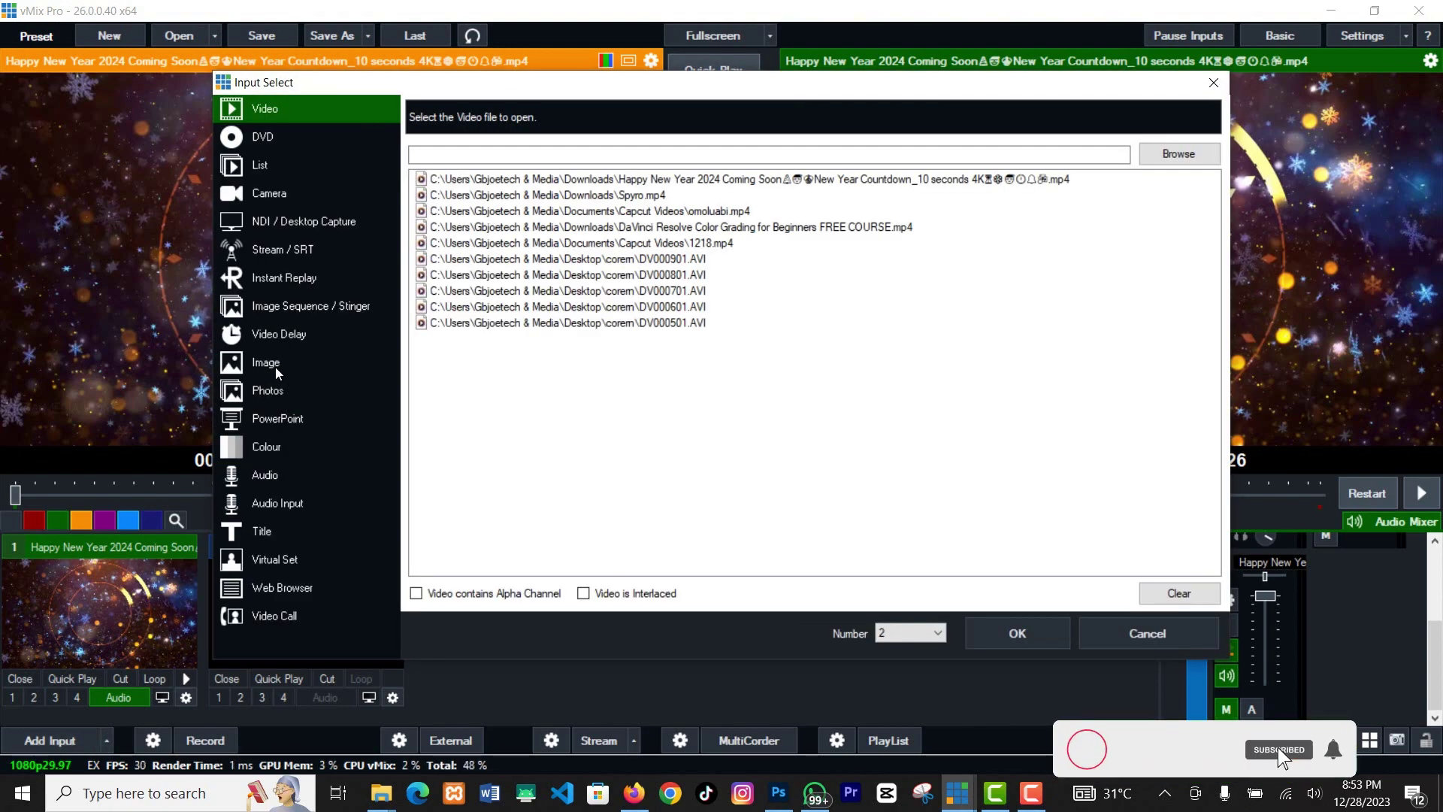
{"action": "left_click", "coordinate": [313, 310]}
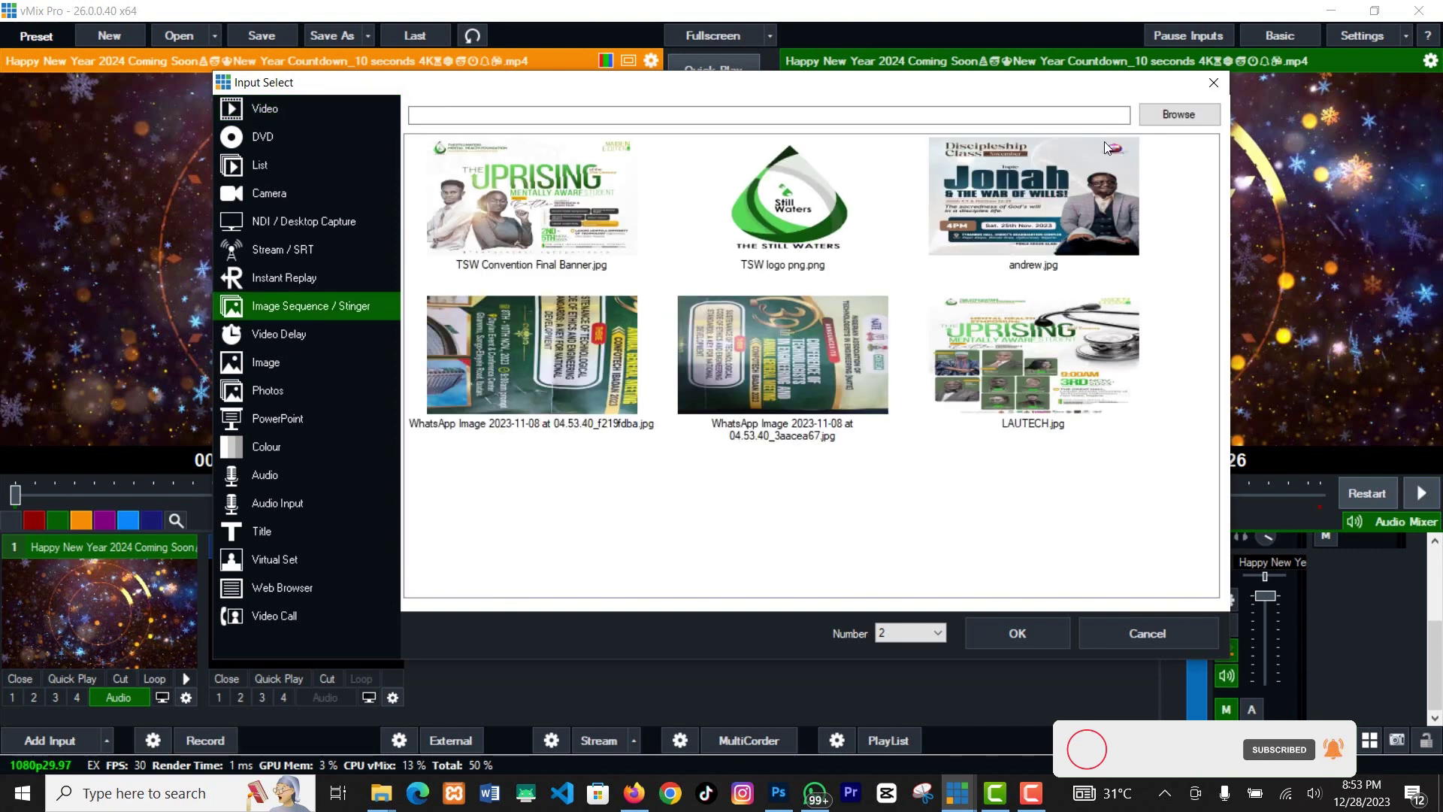
{"action": "left_click", "coordinate": [823, 214]}
{"action": "left_click", "coordinate": [1017, 632]}
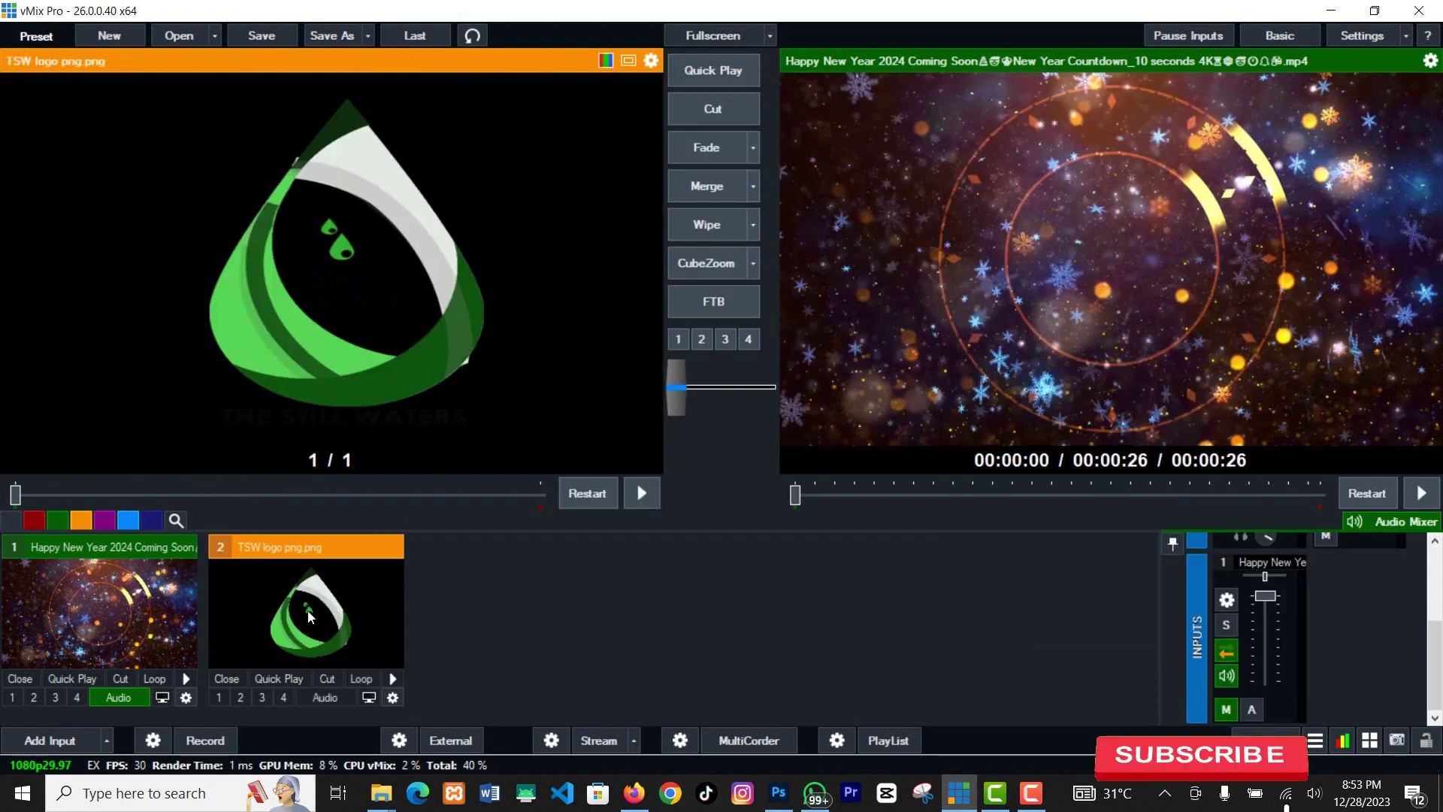
{"action": "left_click", "coordinate": [705, 148]}
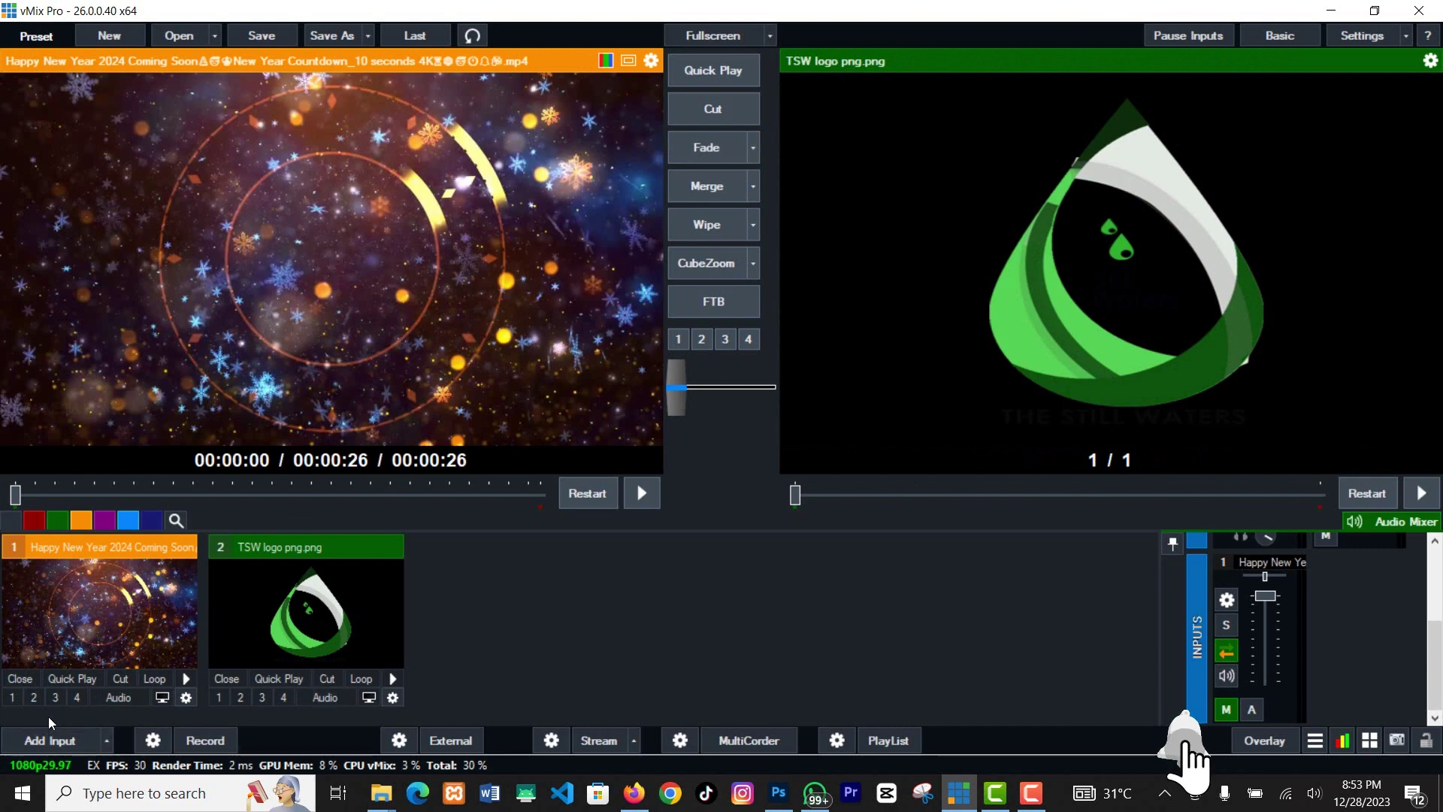
Choose the Timer The Middle-W template from the GT Timer title templates
{"action": "left_click", "coordinate": [46, 741]}
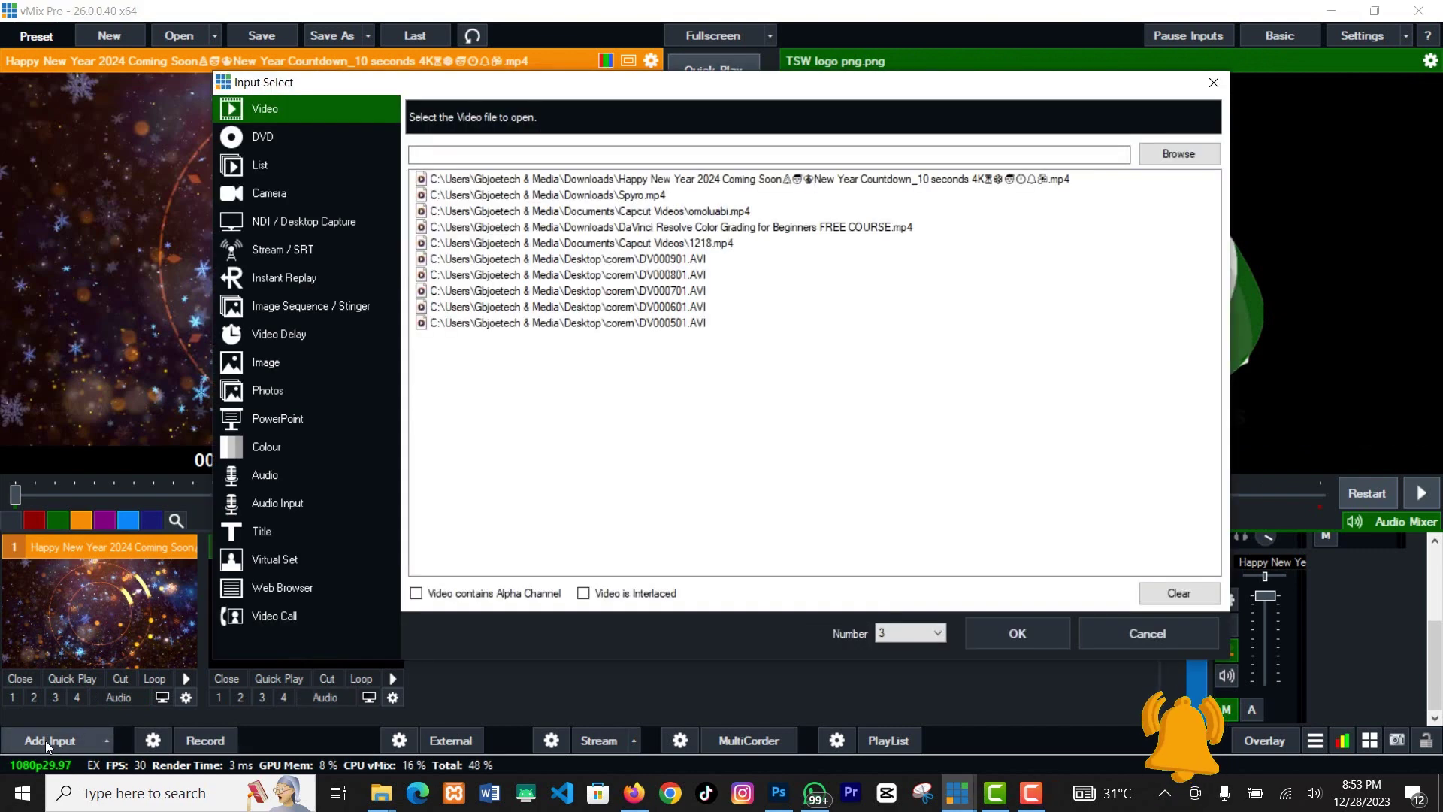
{"action": "left_click", "coordinate": [283, 531]}
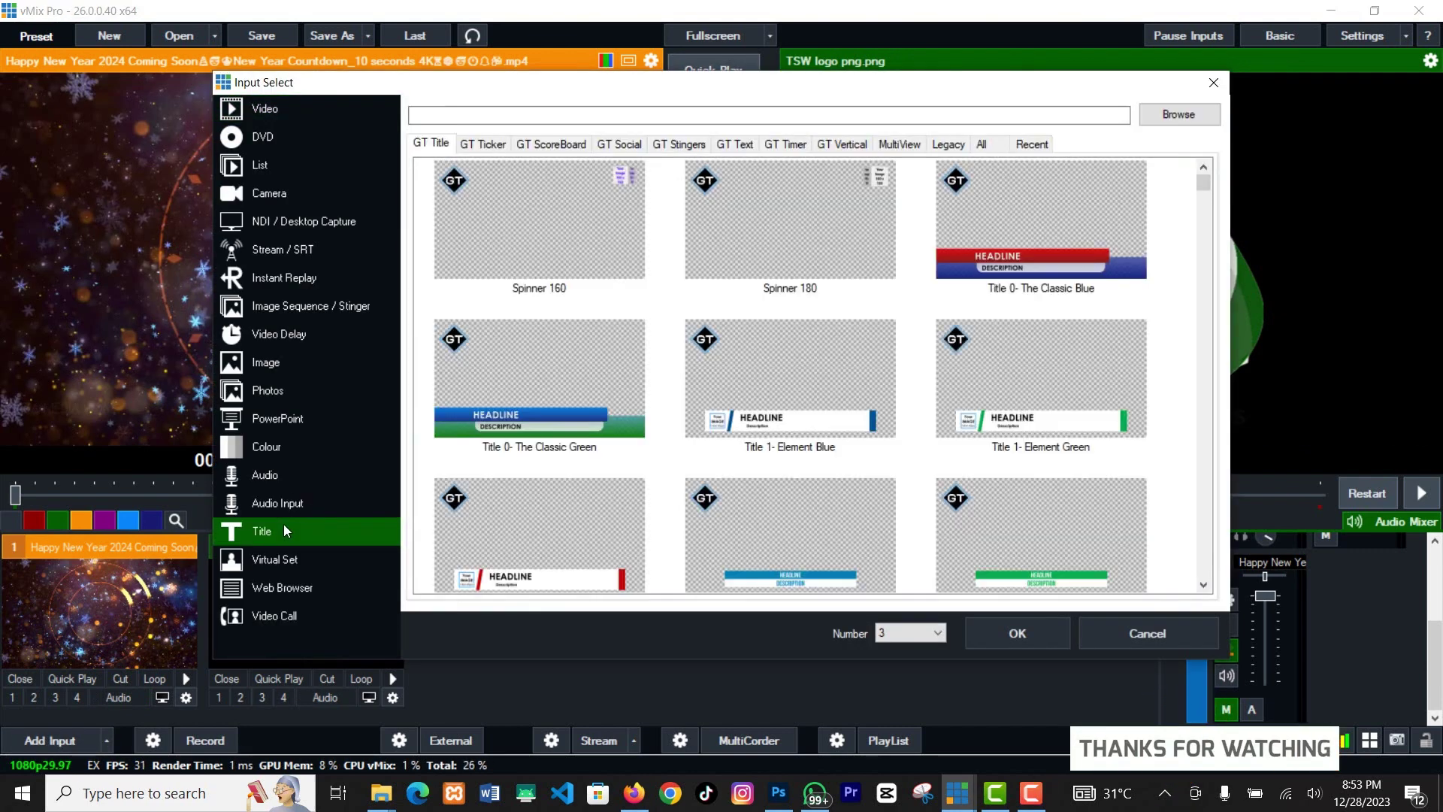
{"action": "left_click", "coordinate": [786, 145]}
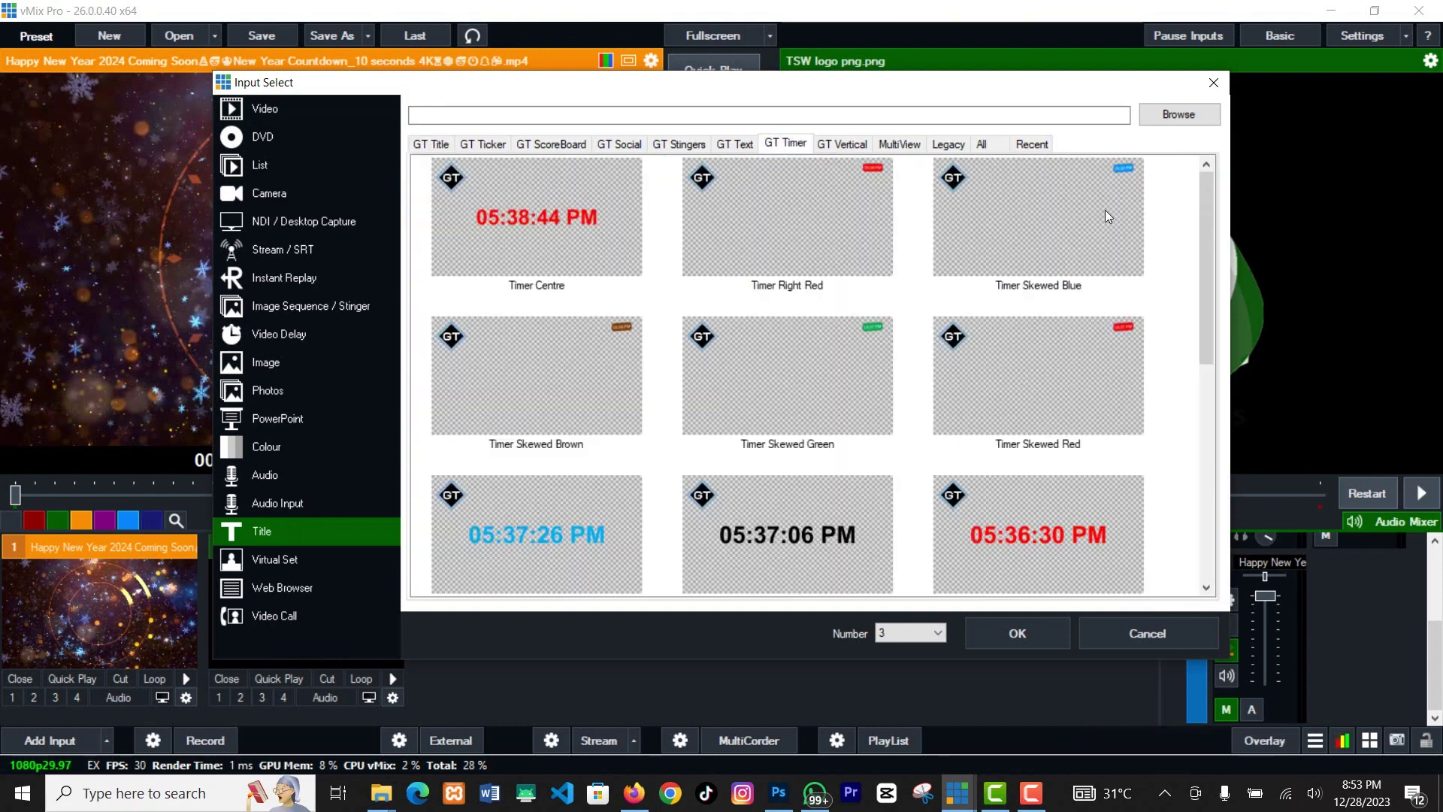
{"action": "left_click_drag", "start_coordinate": [1205, 226], "coordinate": [1196, 287]}
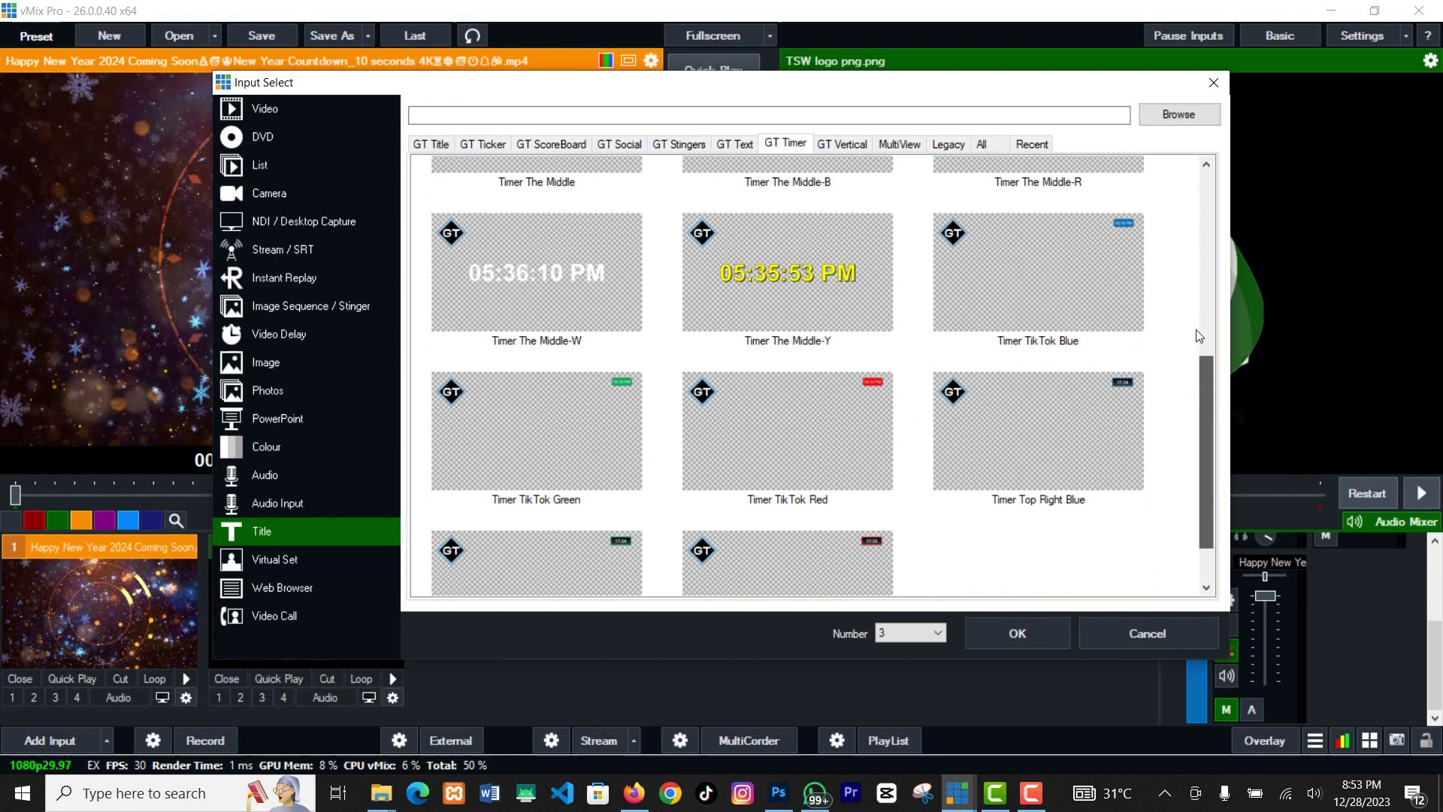
{"action": "mouse_move", "coordinate": [1195, 287]}
{"action": "left_mouse_down"}
{"action": "mouse_move", "coordinate": [1207, 262]}
{"action": "mouse_move", "coordinate": [1210, 343]}
{"action": "left_mouse_up"}
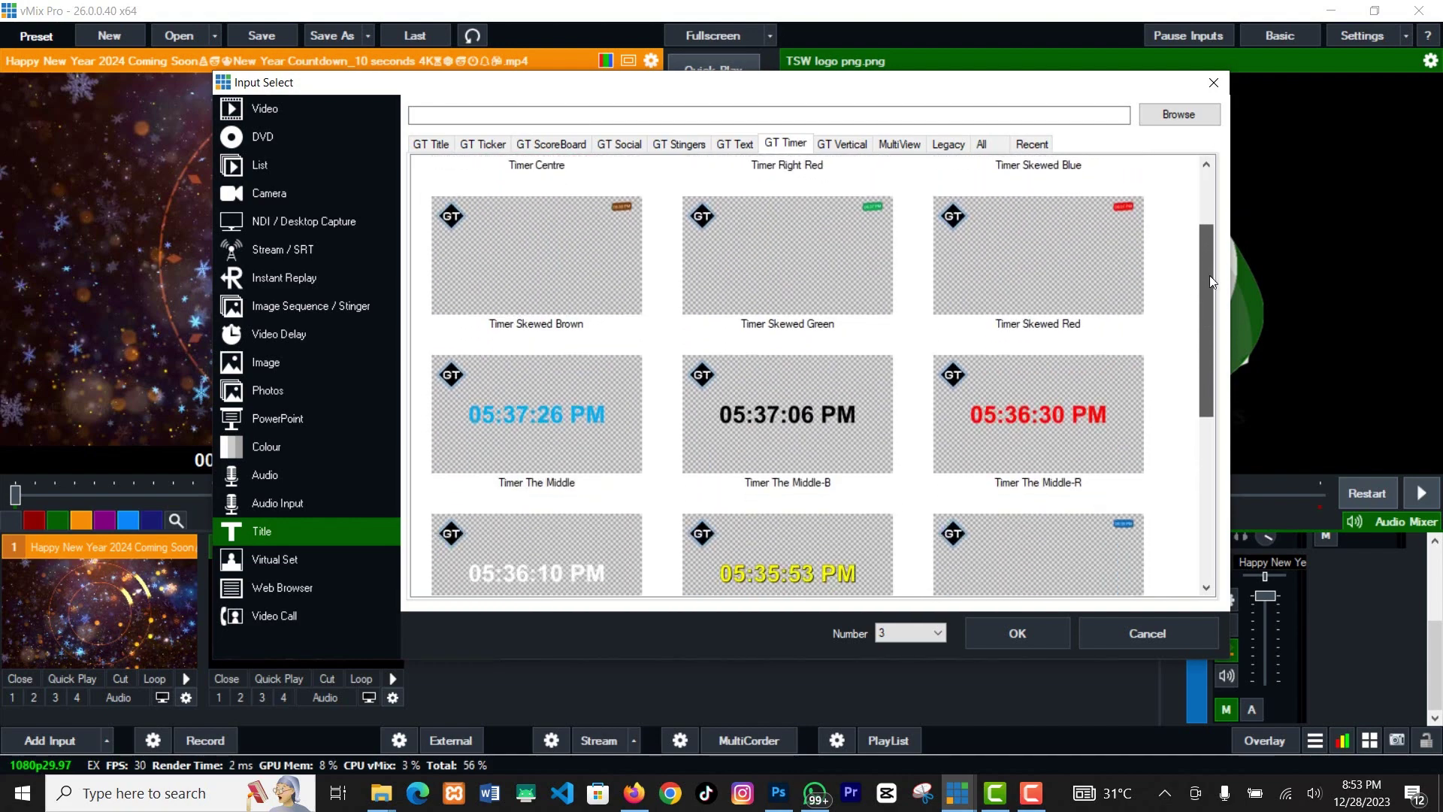
{"action": "left_click", "coordinate": [583, 385]}
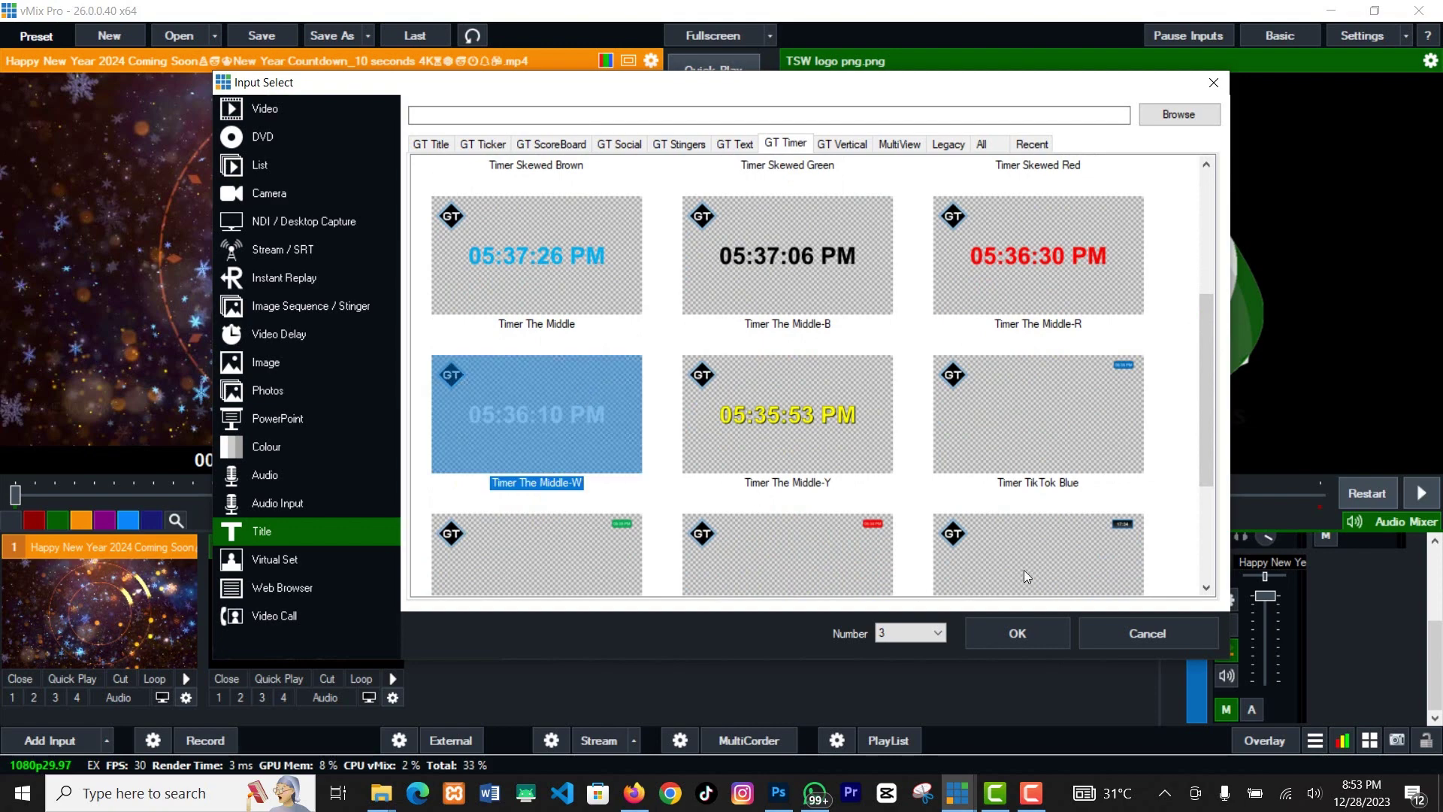
Add the timer title as input 3 and set its countdown duration to 00:02:00
{"action": "left_click", "coordinate": [1019, 632]}
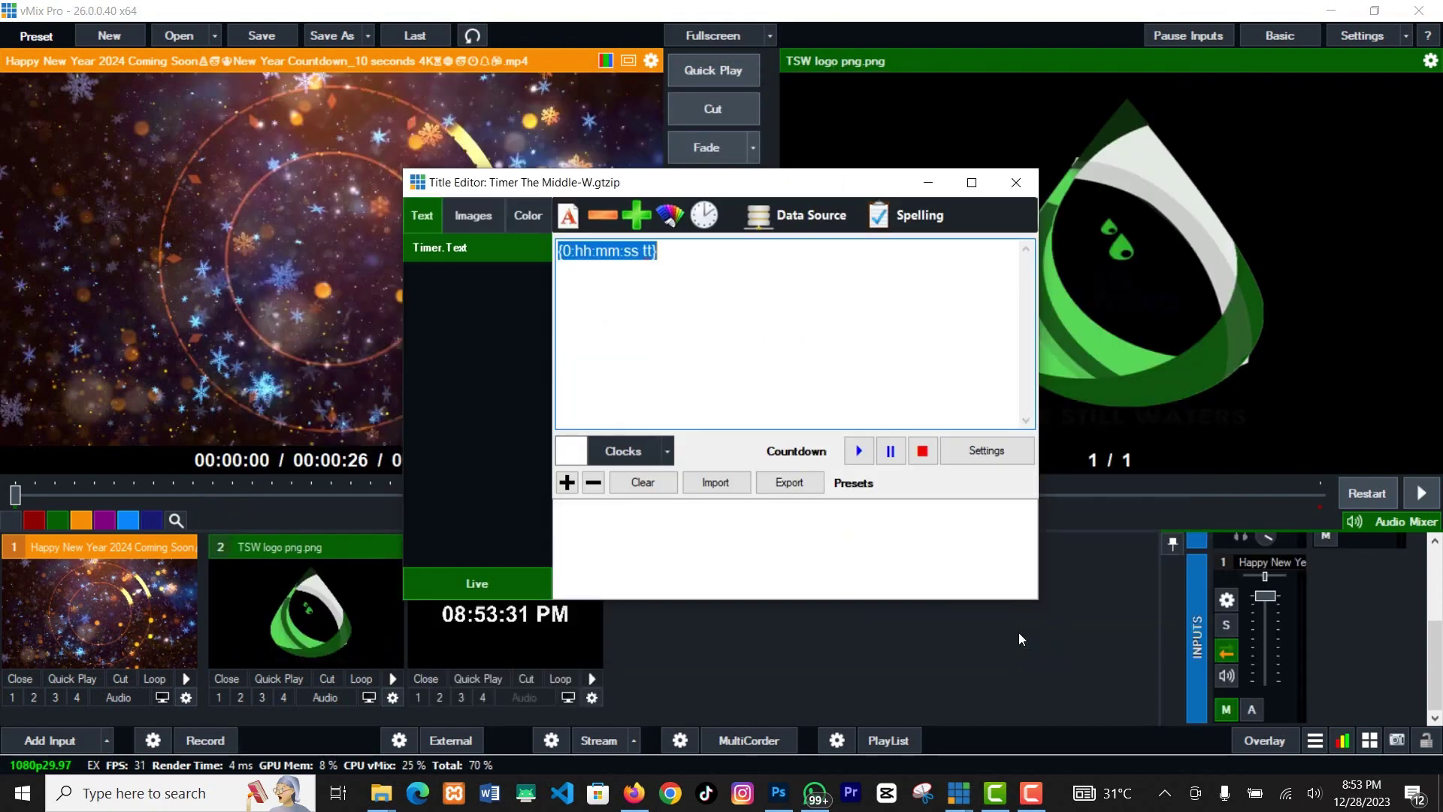
{"action": "left_click", "coordinate": [985, 454]}
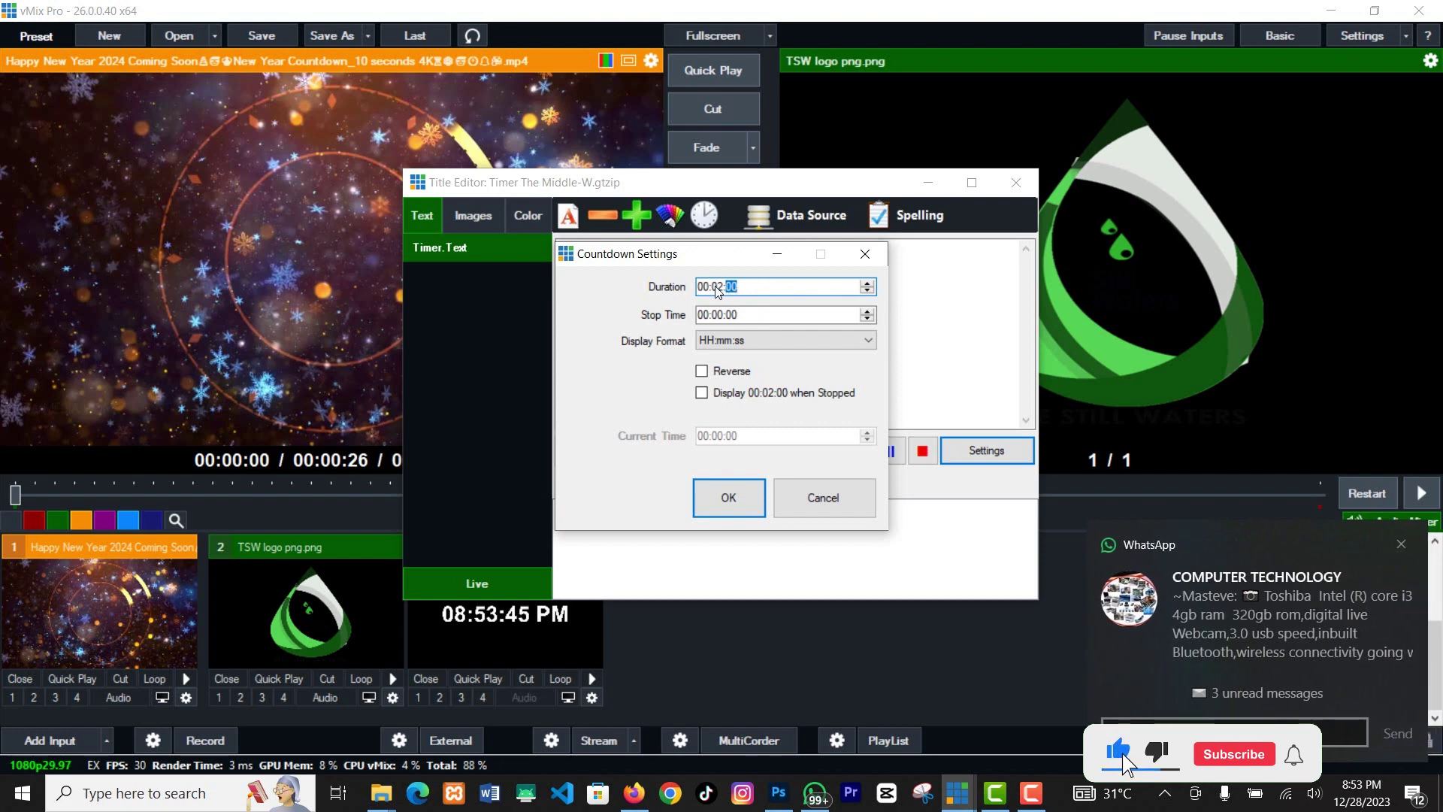
{"action": "left_click", "coordinate": [705, 287]}
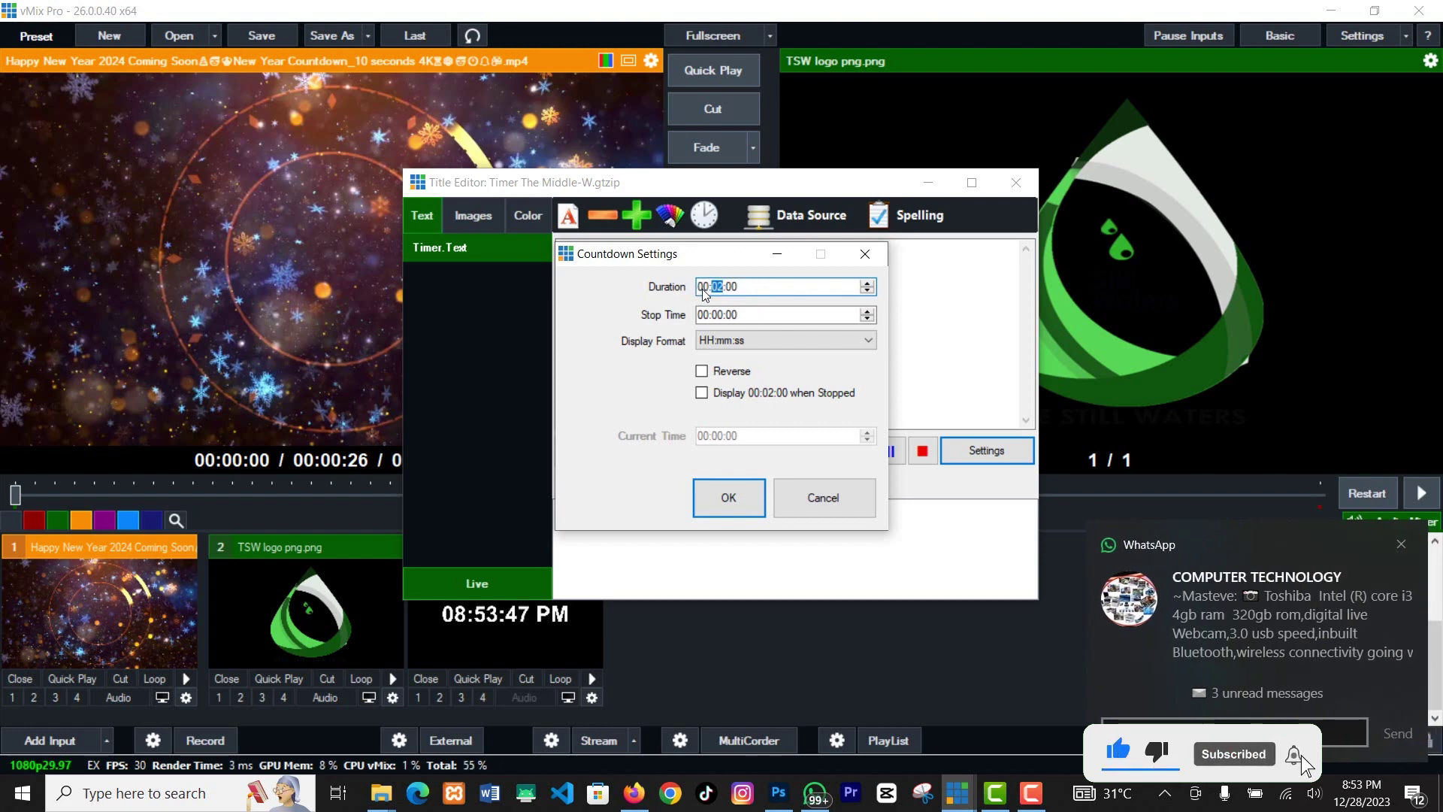
{"action": "left_click", "coordinate": [719, 287]}
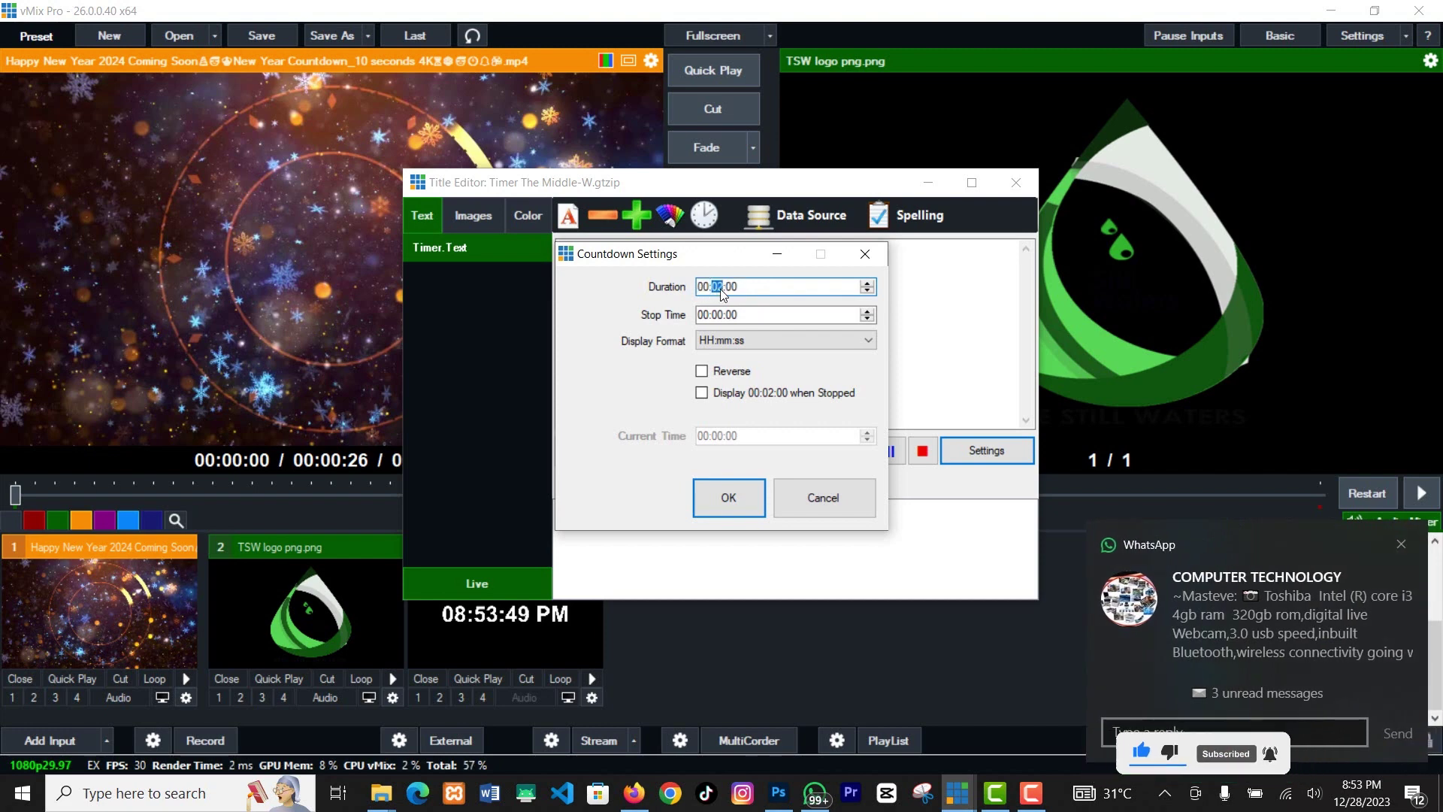
{"action": "left_click", "coordinate": [728, 498]}
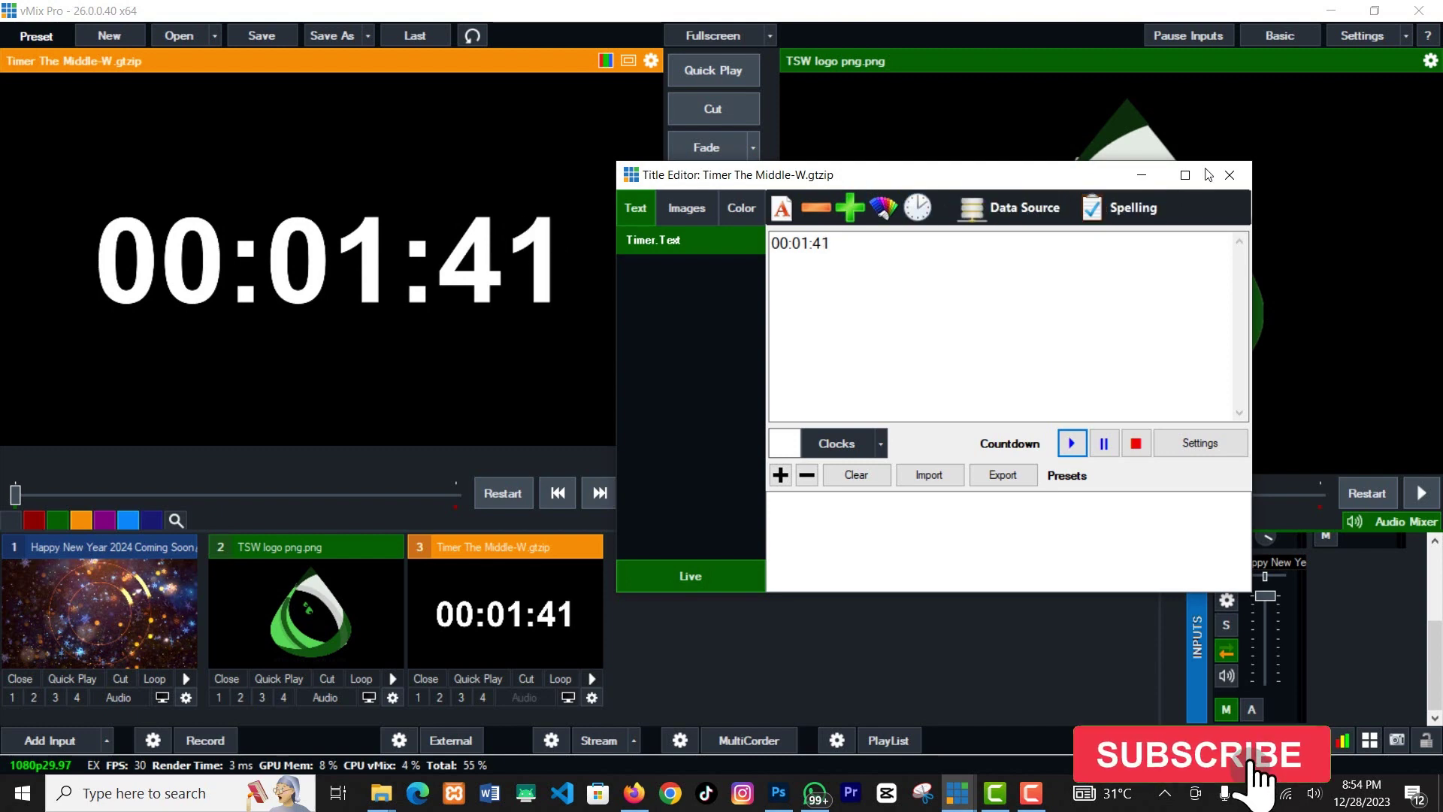
Close the Title Editor and open input 3's settings on the Triggers page
{"action": "left_click", "coordinate": [1230, 174]}
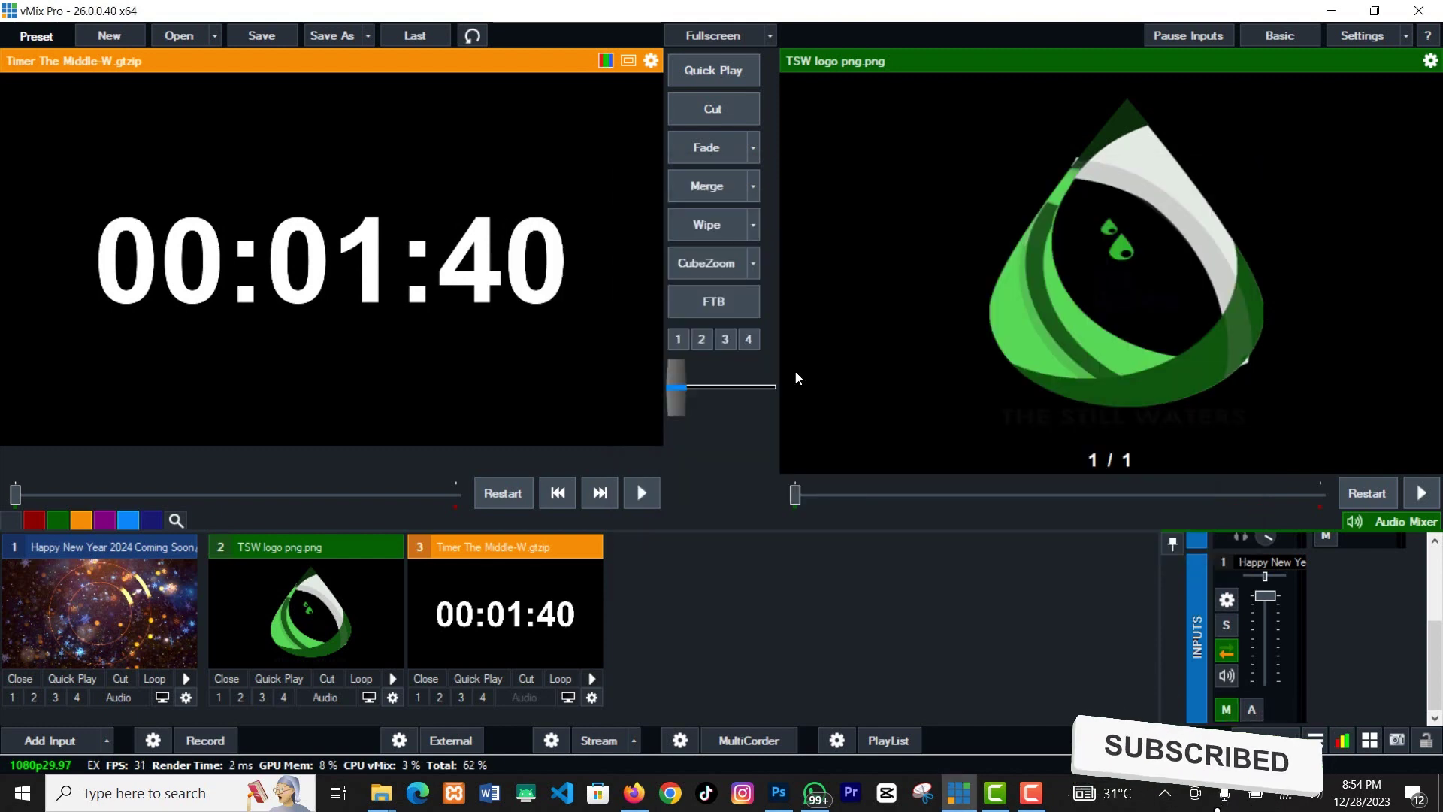
{"action": "left_click", "coordinate": [591, 697]}
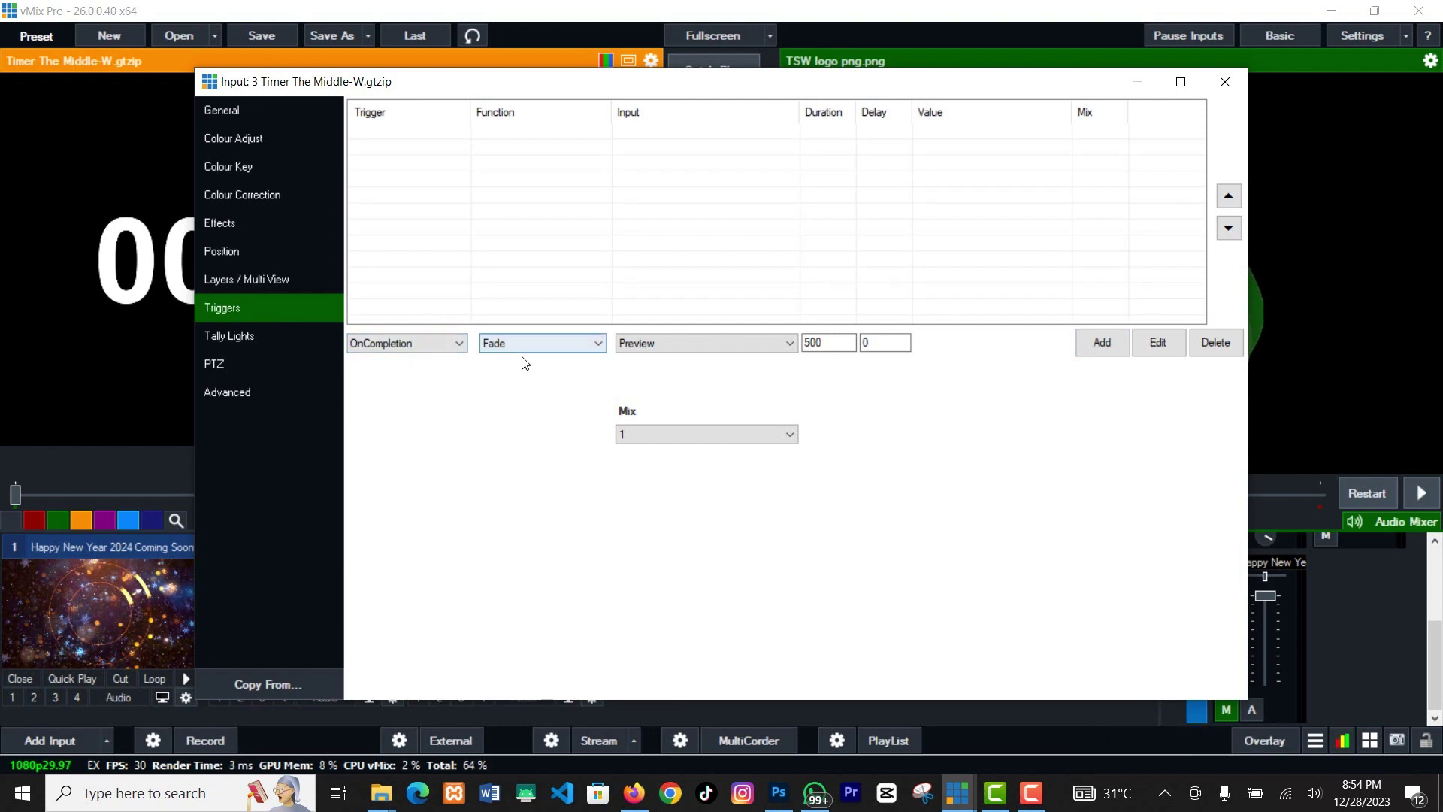
Add an OnCountdownCompleted trigger that fades to input 1, the Happy New Year video
{"action": "left_click", "coordinate": [437, 349]}
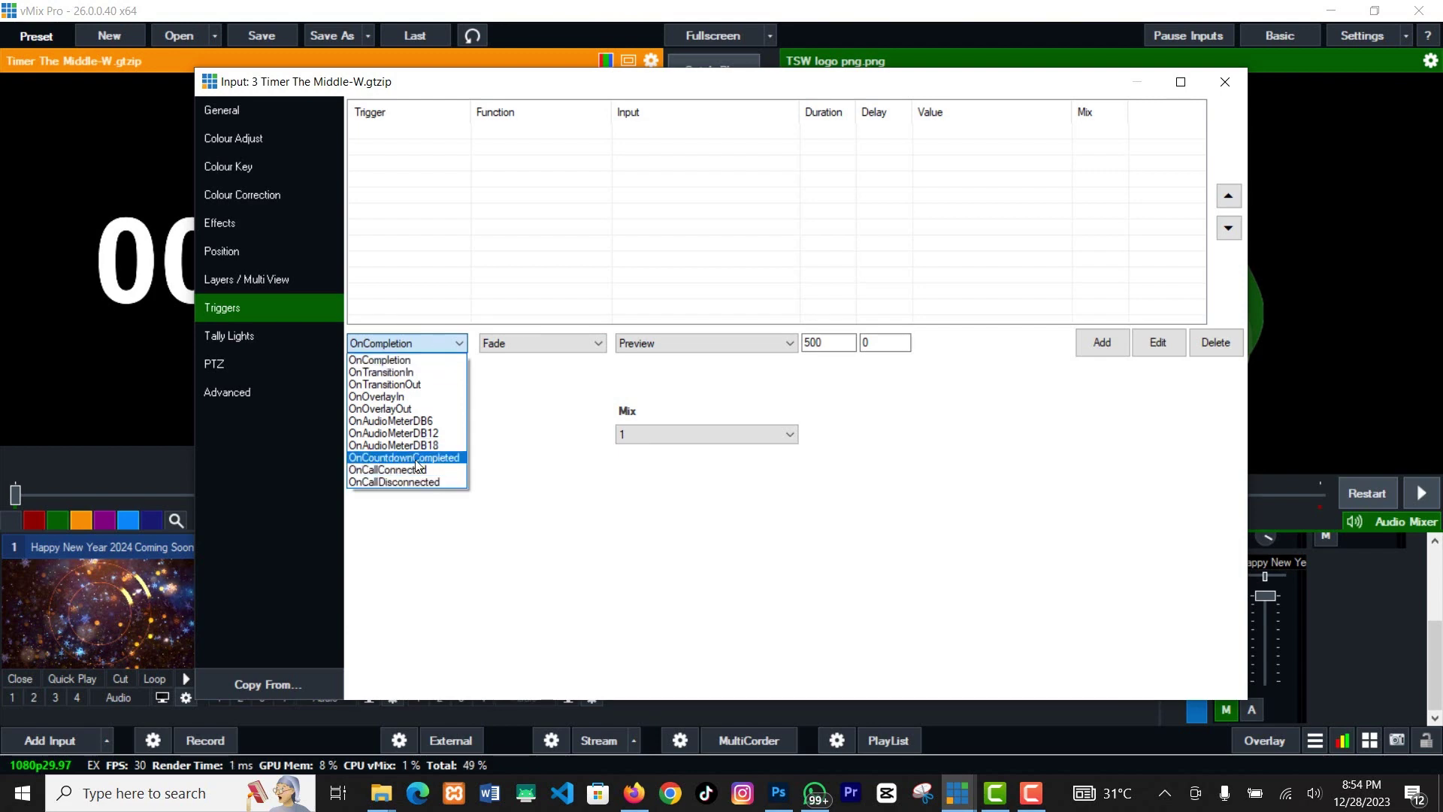
{"action": "left_click", "coordinate": [434, 458]}
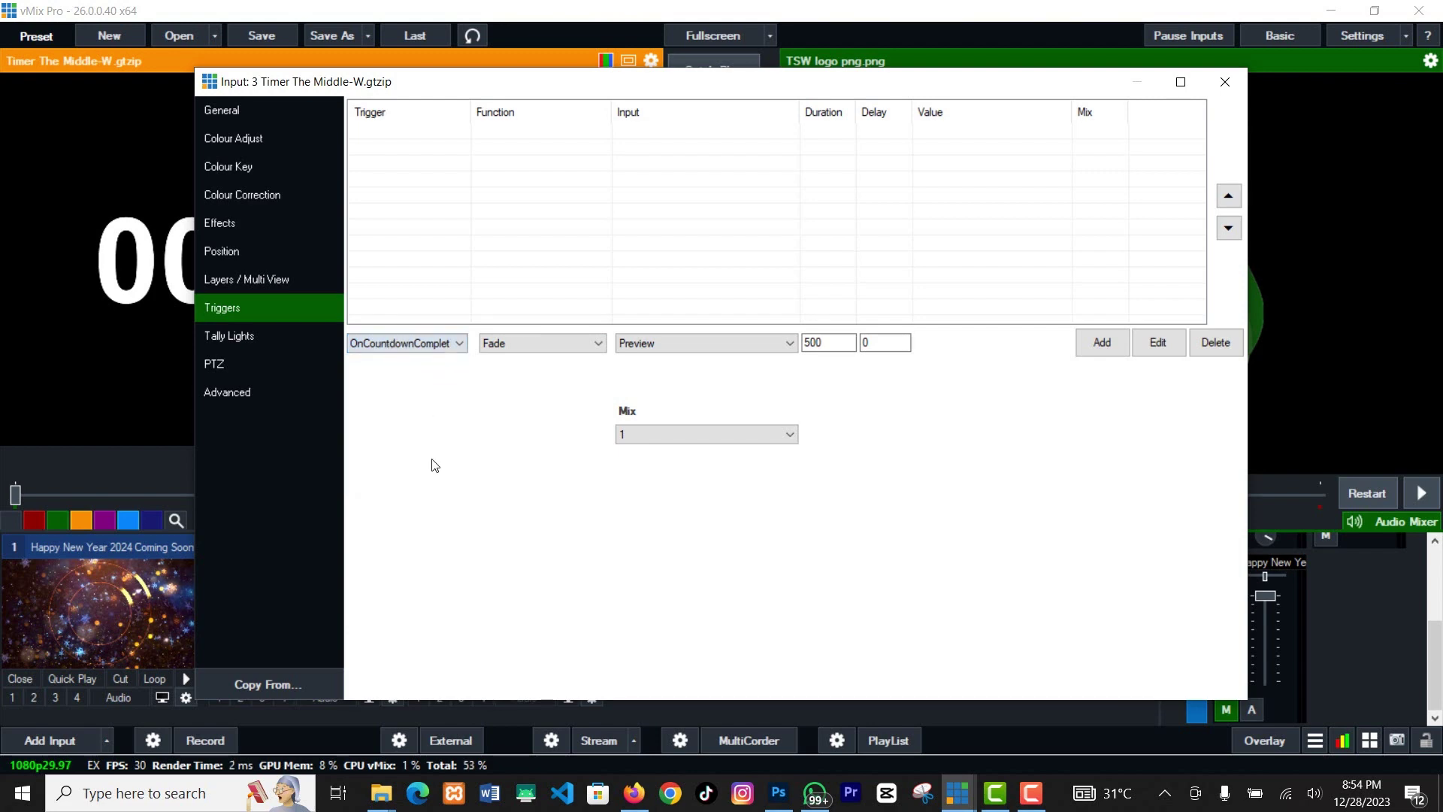
{"action": "left_click", "coordinate": [751, 343]}
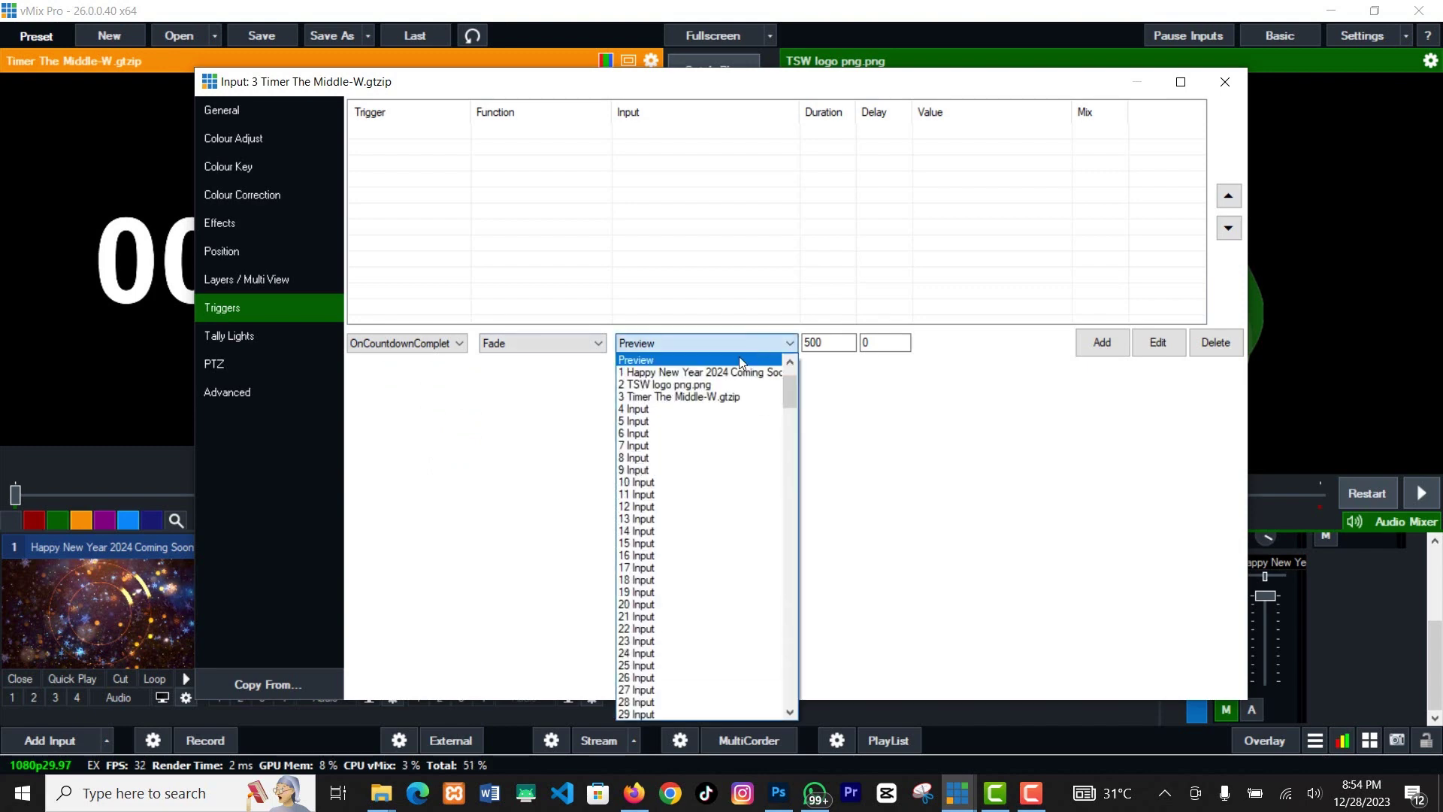
{"action": "left_click", "coordinate": [732, 374]}
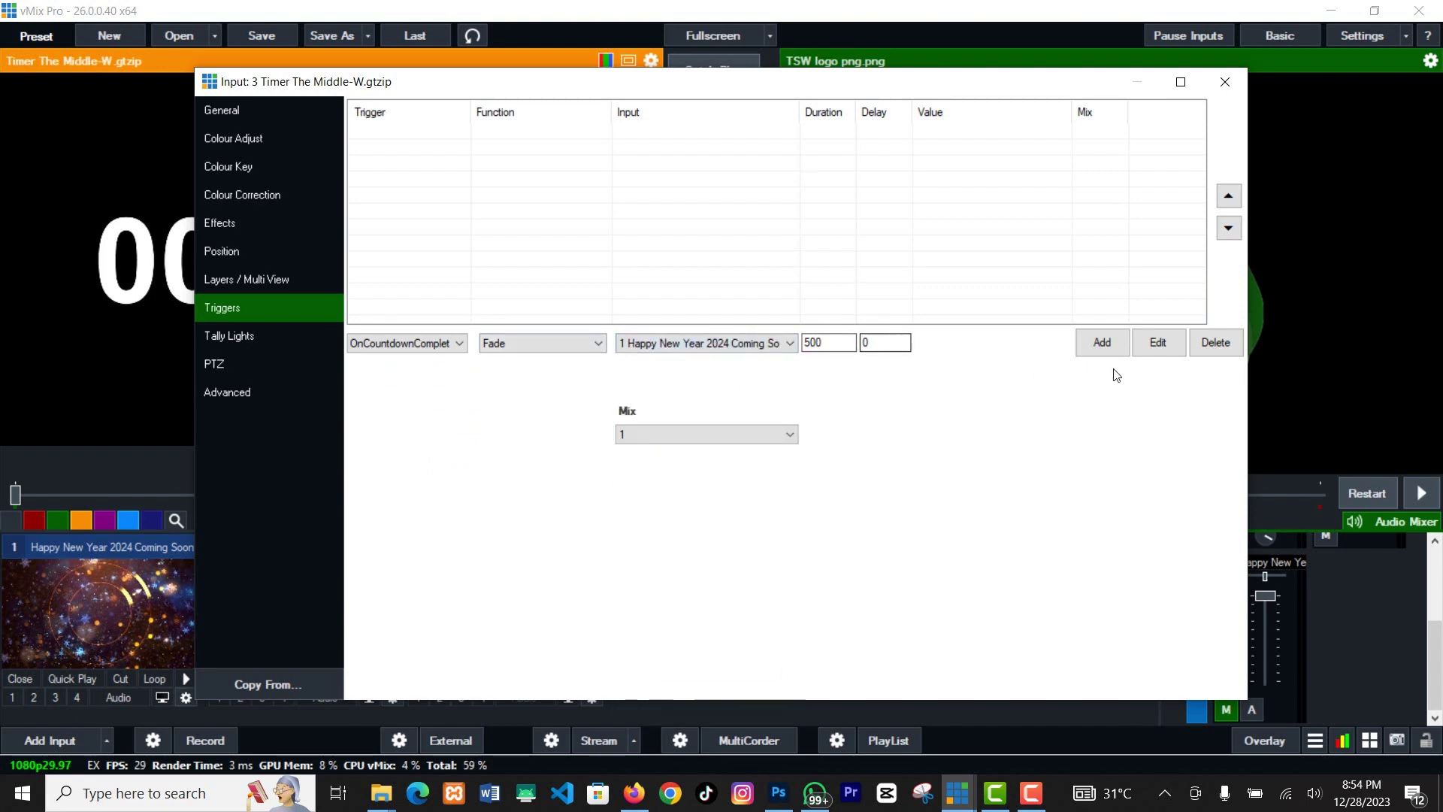
{"action": "left_click", "coordinate": [1102, 343]}
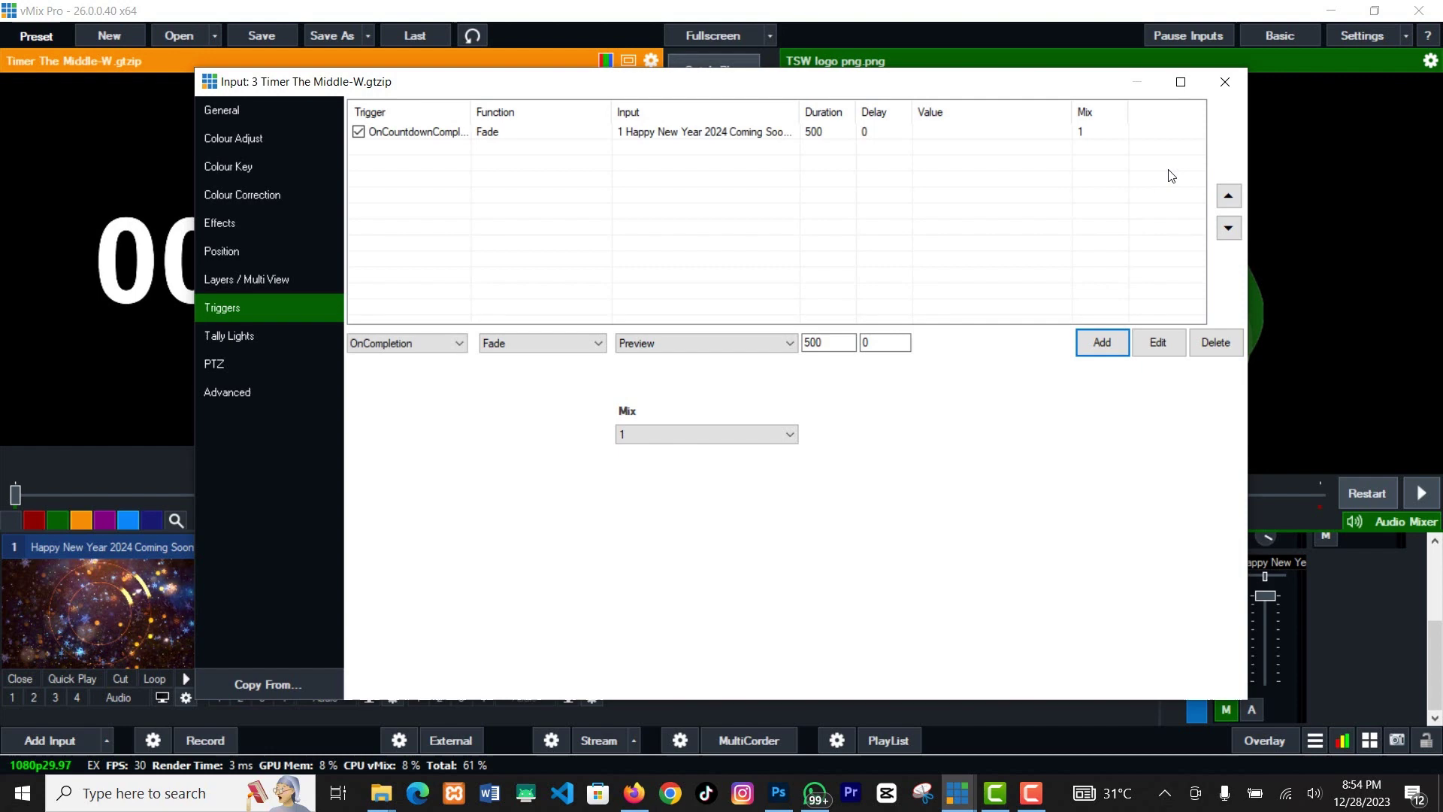
{"action": "left_click", "coordinate": [1227, 82]}
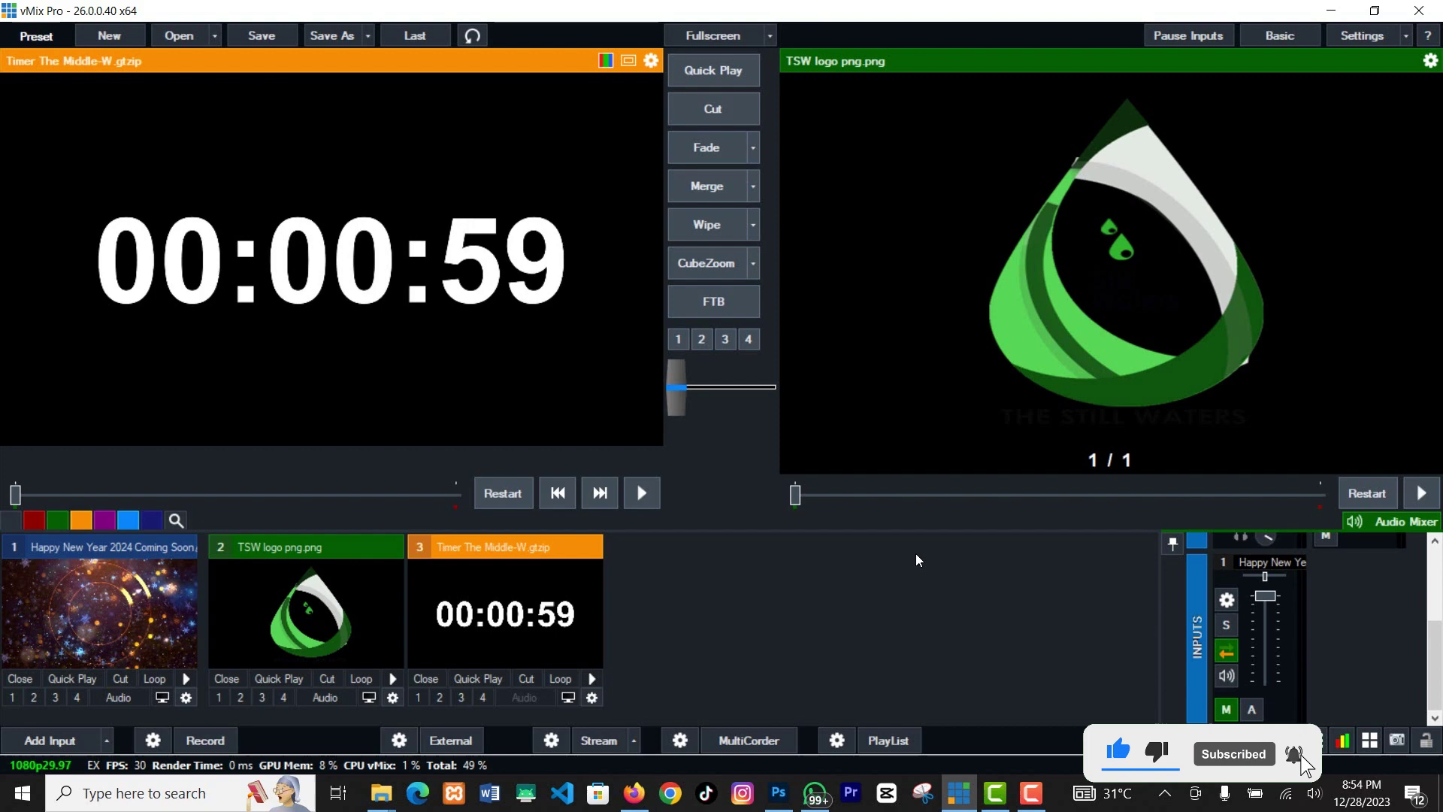
Fade the running timer to output and let its countdown end trigger the video
{"action": "left_click", "coordinate": [709, 147]}
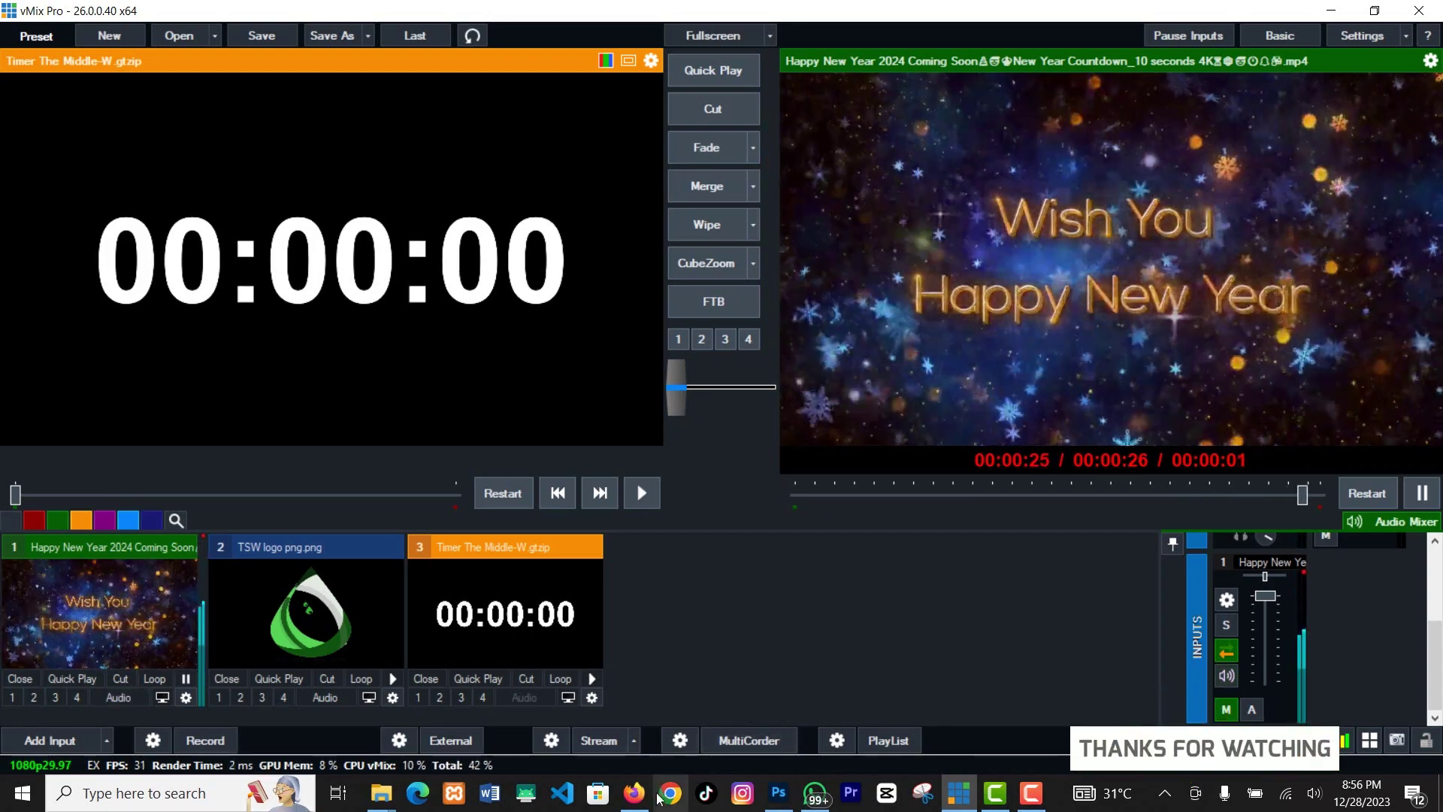
Switch to Firefox's timeanddate.com New Year countdown page showing about 3 days left
{"action": "key", "text": "alt+Tab"}
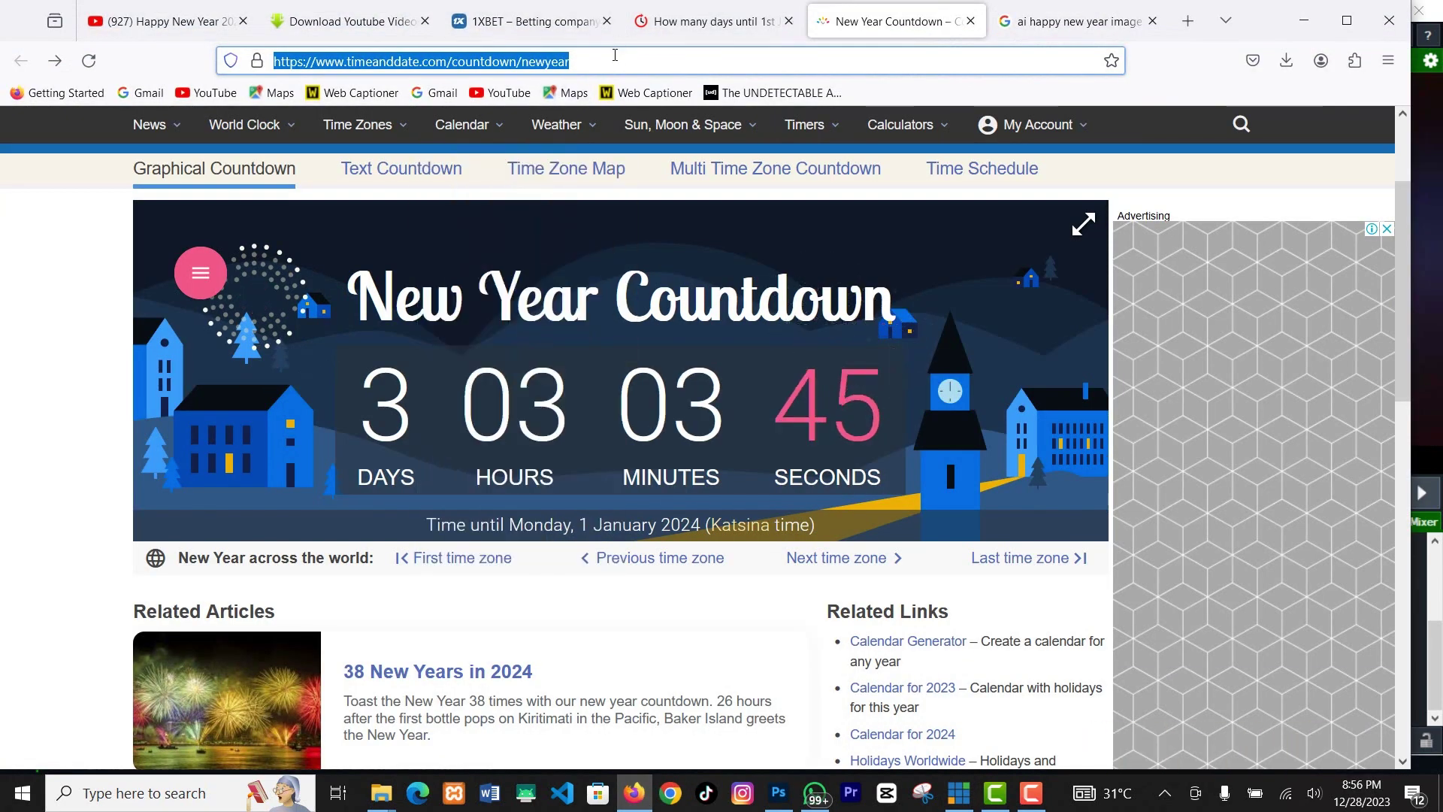
{"action": "left_click", "coordinate": [615, 61]}
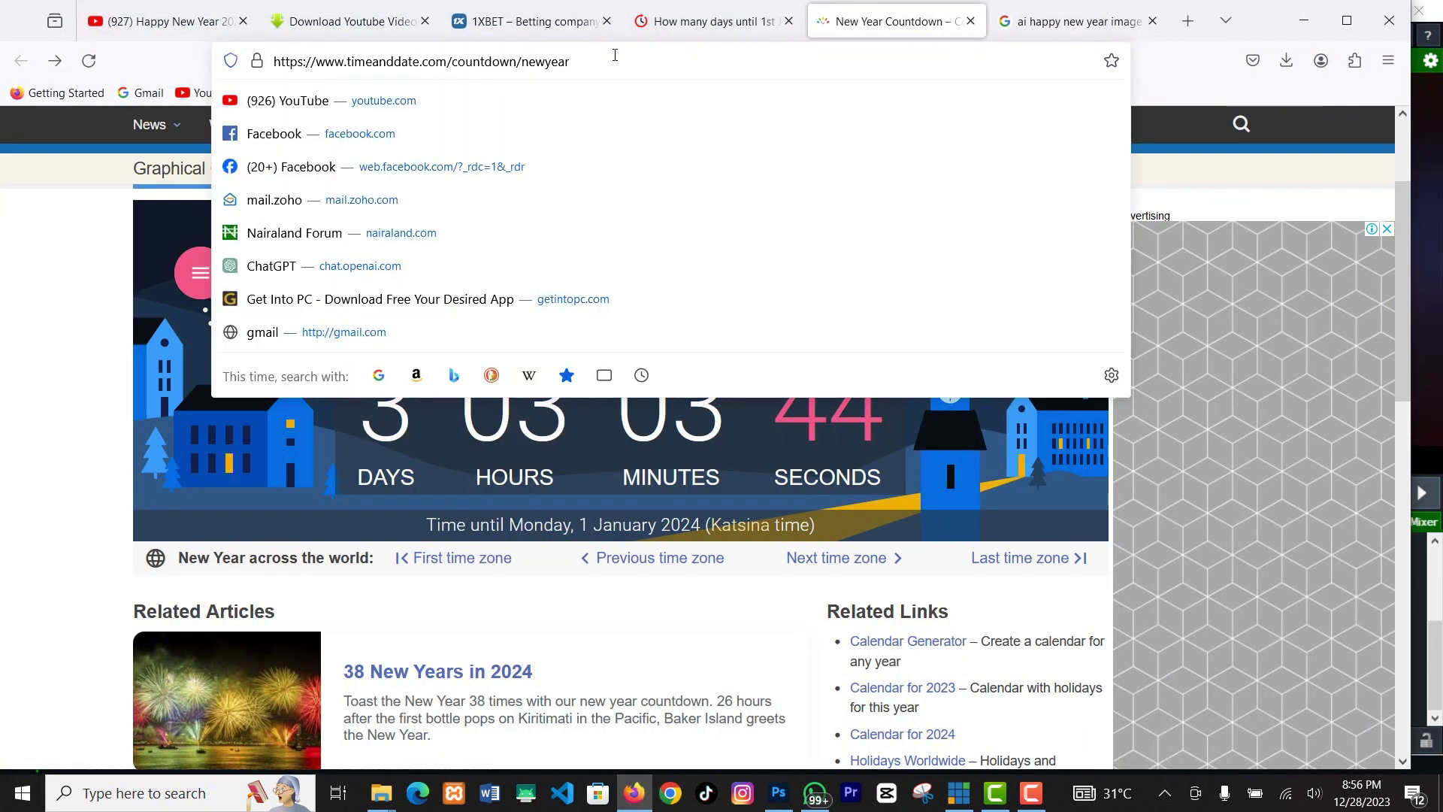
{"action": "left_click", "coordinate": [172, 397]}
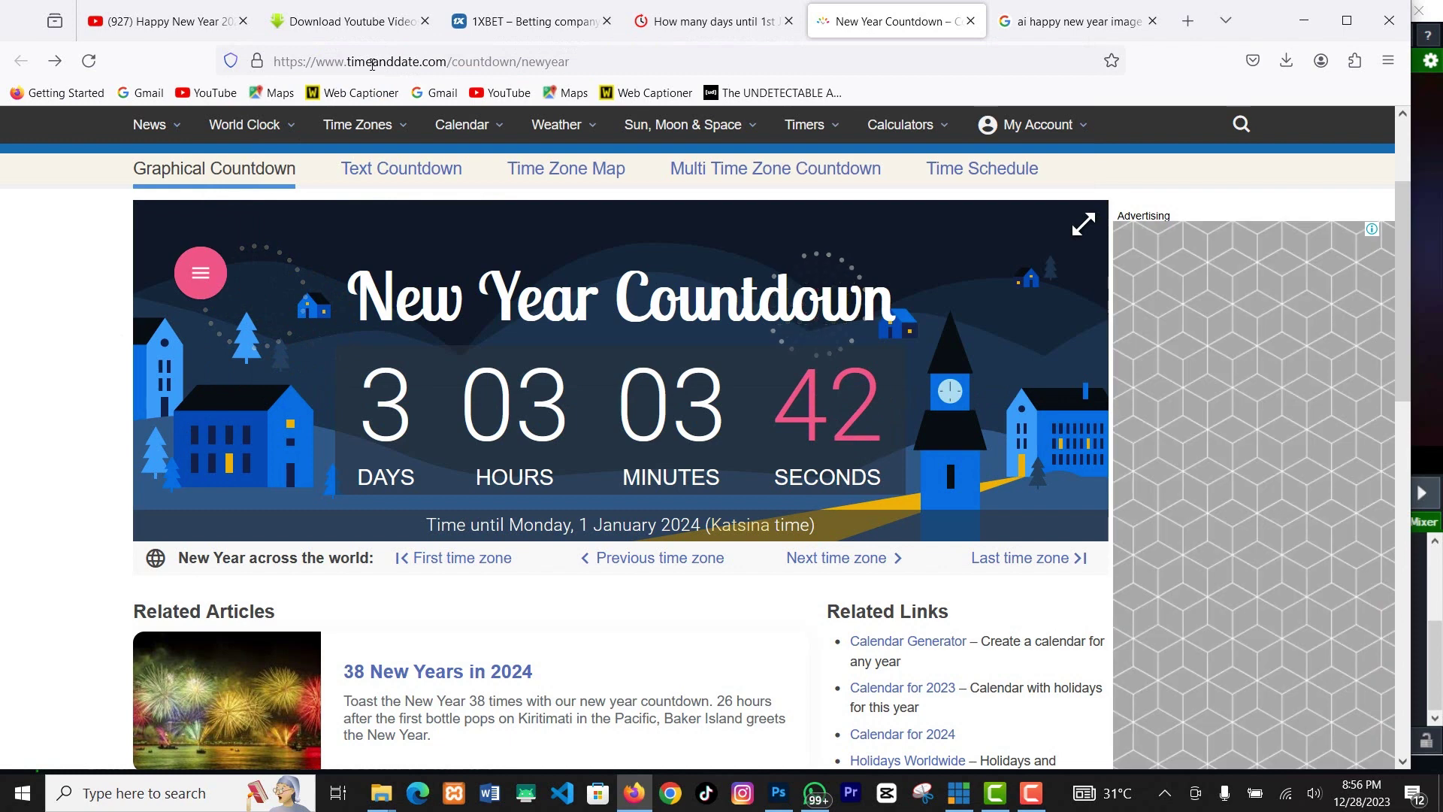